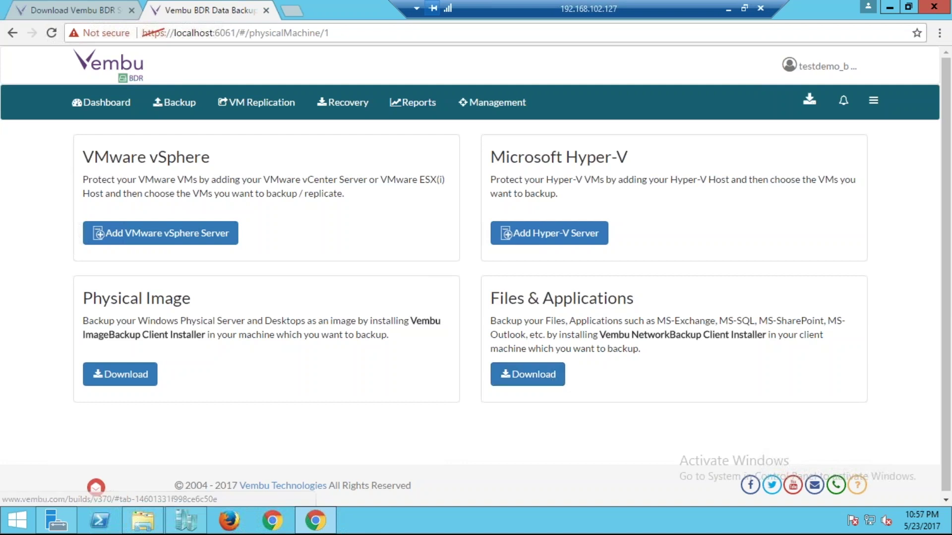
- Open the client downloads page and examine the VMBackup, ImageBackup and NetworkBackup Client installers offered there
{"action": "left_click", "coordinate": [810, 101]}
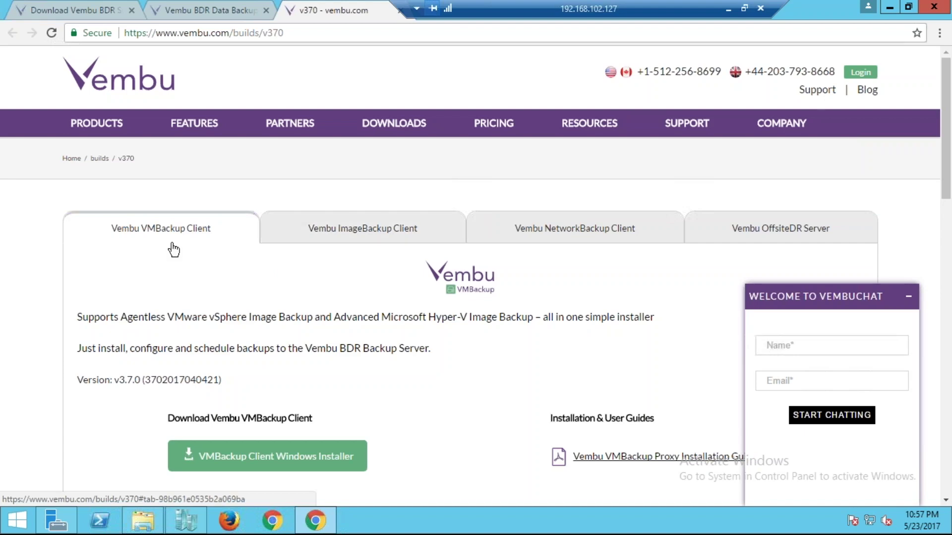
{"action": "scroll", "coordinate": [209, 295], "scroll_direction": "down", "scroll_amount": 3}
{"action": "left_click", "coordinate": [358, 98]}
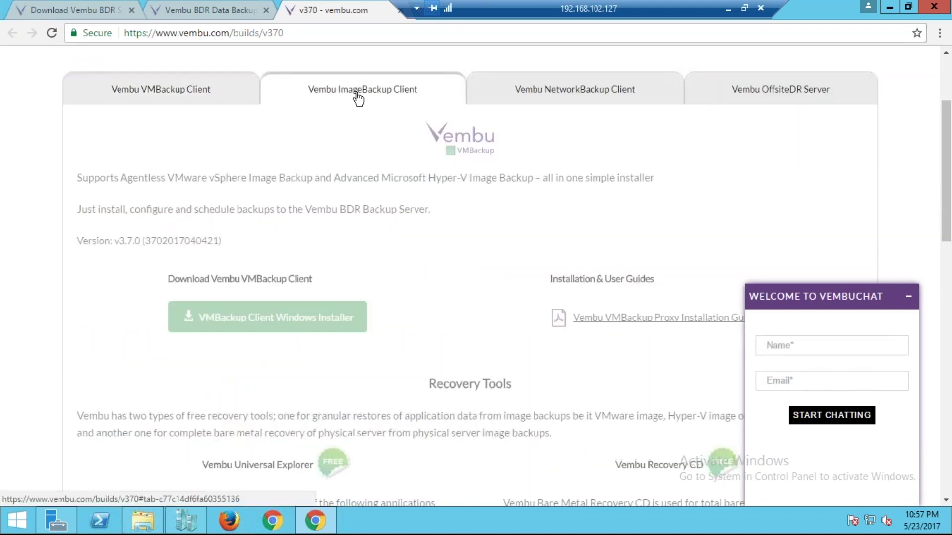
{"action": "left_click", "coordinate": [566, 94]}
{"action": "scroll", "coordinate": [421, 258], "scroll_direction": "down", "scroll_amount": 4}
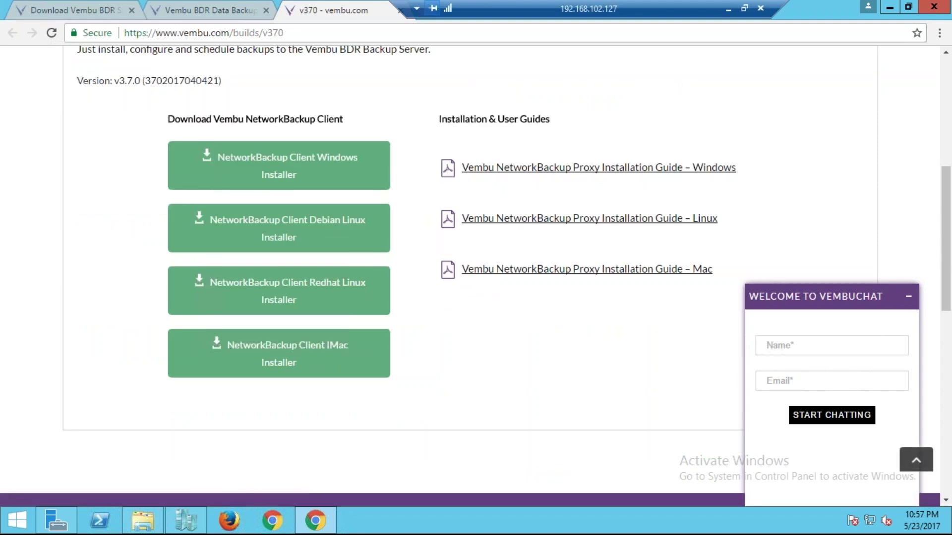
{"action": "scroll", "coordinate": [322, 357], "scroll_direction": "up", "scroll_amount": 1}
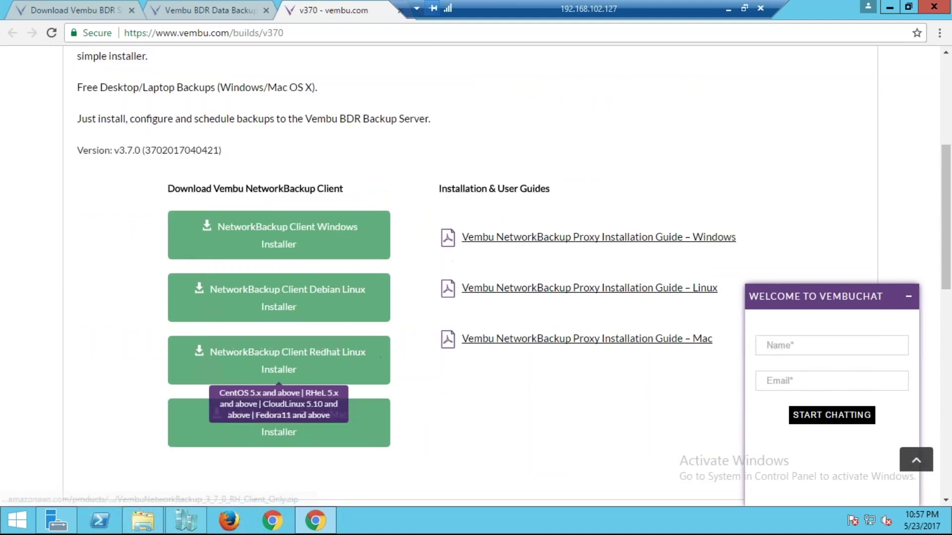
{"action": "scroll", "coordinate": [364, 257], "scroll_direction": "up", "scroll_amount": 2}
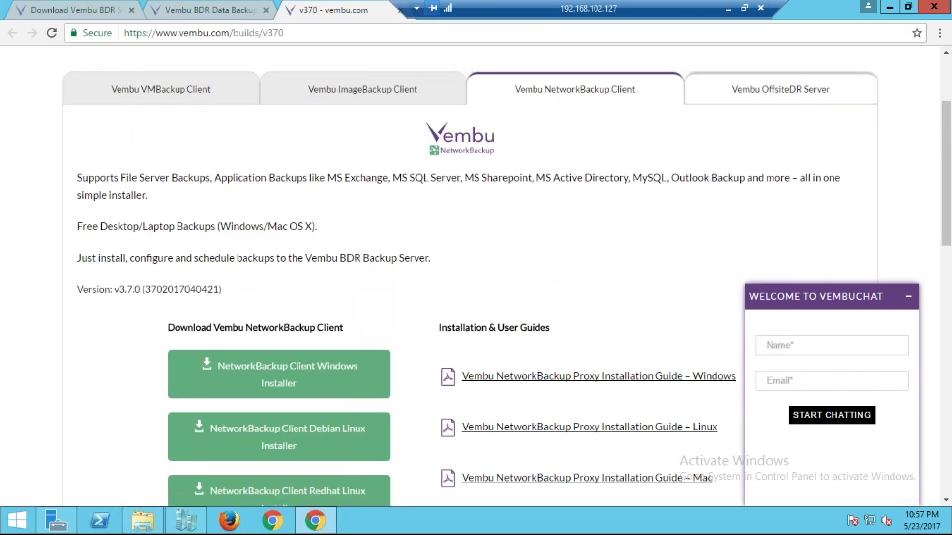
- Examine the Vembu OffsiteDR Server download option on the v370 builds page
{"action": "scroll", "coordinate": [687, 142], "scroll_direction": "up", "scroll_amount": 2}
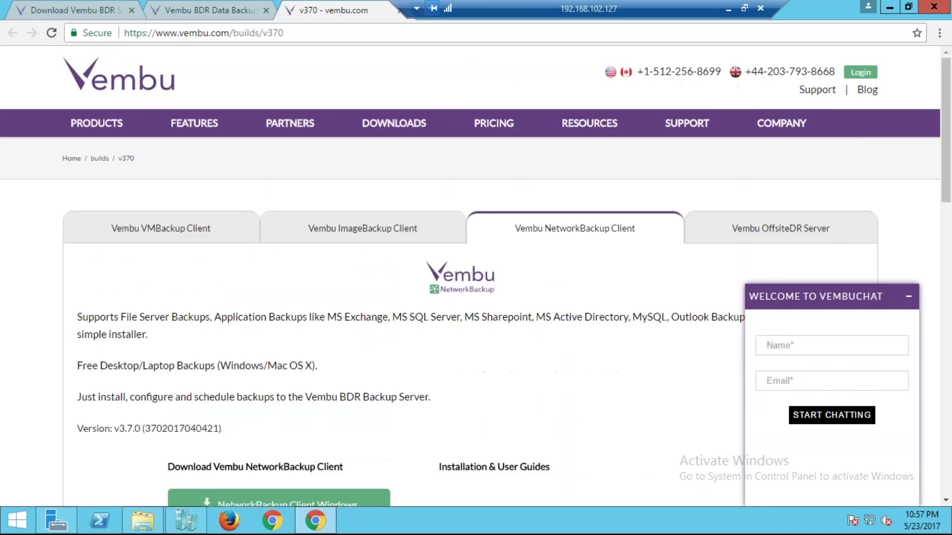
{"action": "left_click", "coordinate": [813, 234]}
{"action": "scroll", "coordinate": [694, 270], "scroll_direction": "down", "scroll_amount": 2}
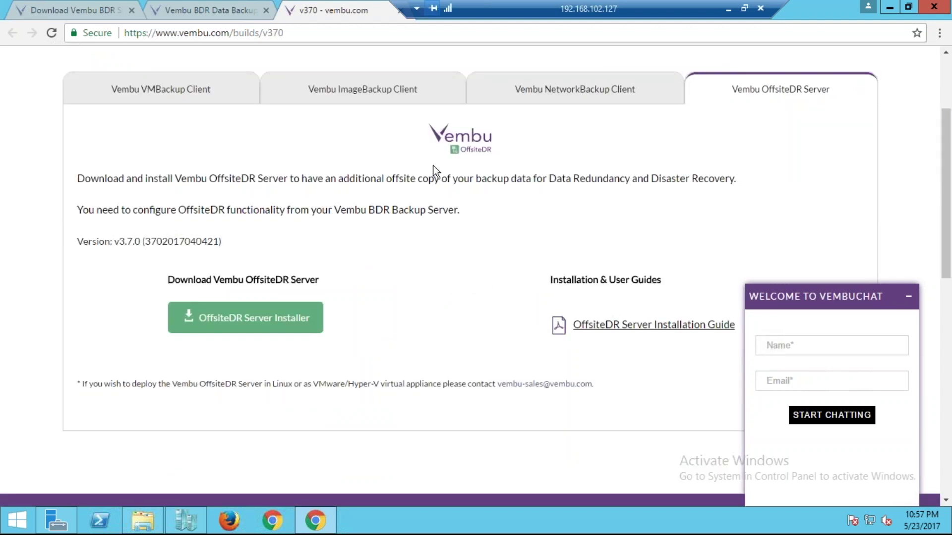
{"action": "left_click_drag", "start_coordinate": [192, 279], "coordinate": [317, 280]}
{"action": "left_click", "coordinate": [340, 285]}
- Return to the Vembu BDR console and view the lists of backup jobs and VM replication jobs
{"action": "left_click", "coordinate": [223, 10]}
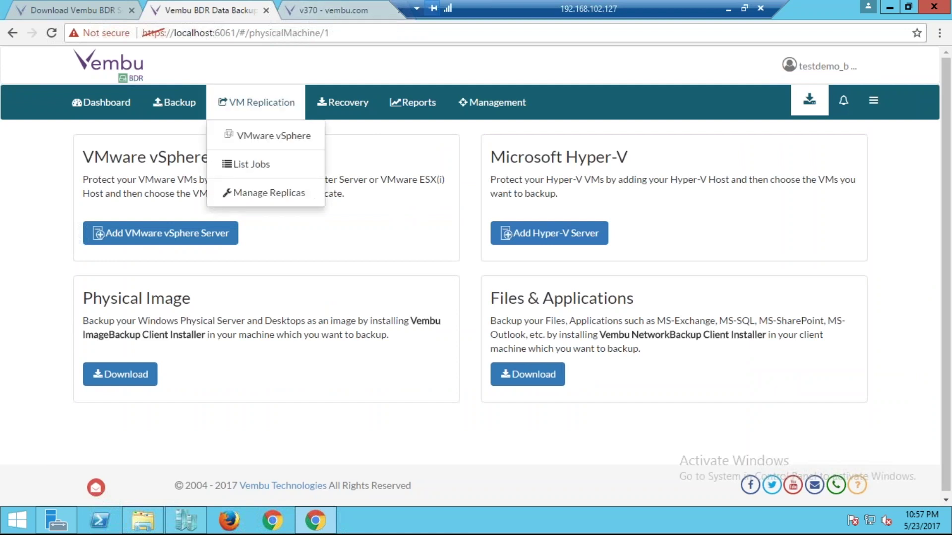
{"action": "mouse_move", "coordinate": [194, 119]}
{"action": "left_click", "coordinate": [207, 221]}
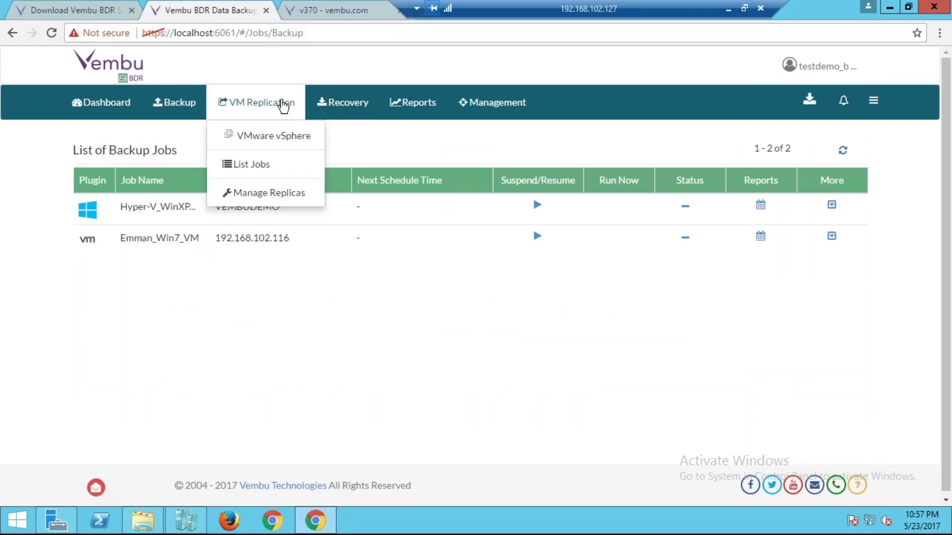
{"action": "mouse_move", "coordinate": [250, 106]}
{"action": "left_click", "coordinate": [252, 164]}
- List the added VMware vSphere servers and start a backup configuration for host 192.168.102.116
{"action": "left_click", "coordinate": [188, 235]}
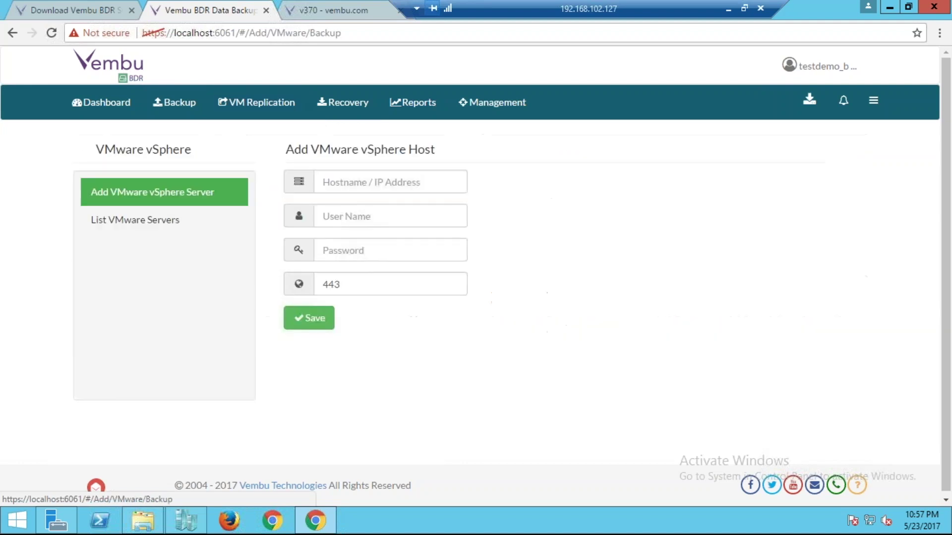
{"action": "left_click", "coordinate": [174, 233]}
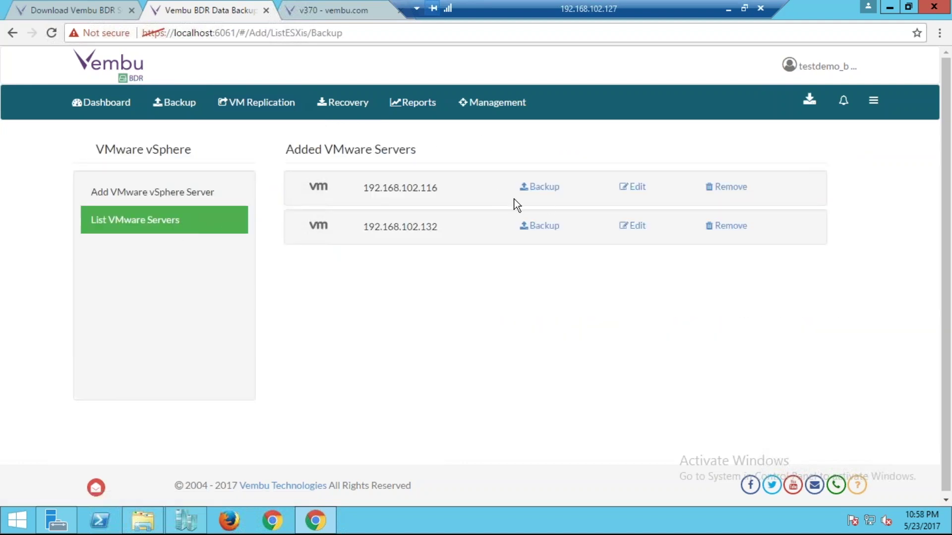
{"action": "left_click", "coordinate": [543, 189]}
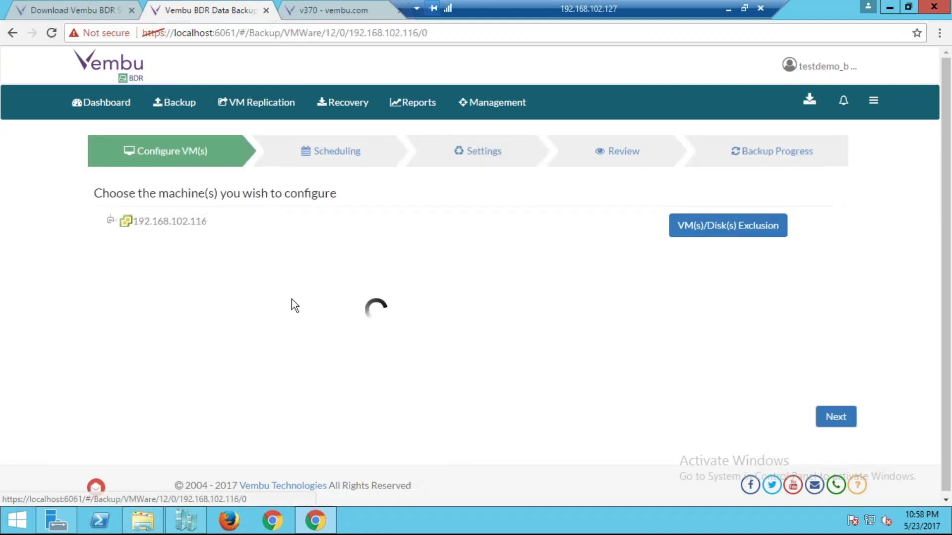
- Expand localhost.localdomain and select the VMs win7_nag, xp and Windows Server 2003 for backup
{"action": "left_click", "coordinate": [137, 251]}
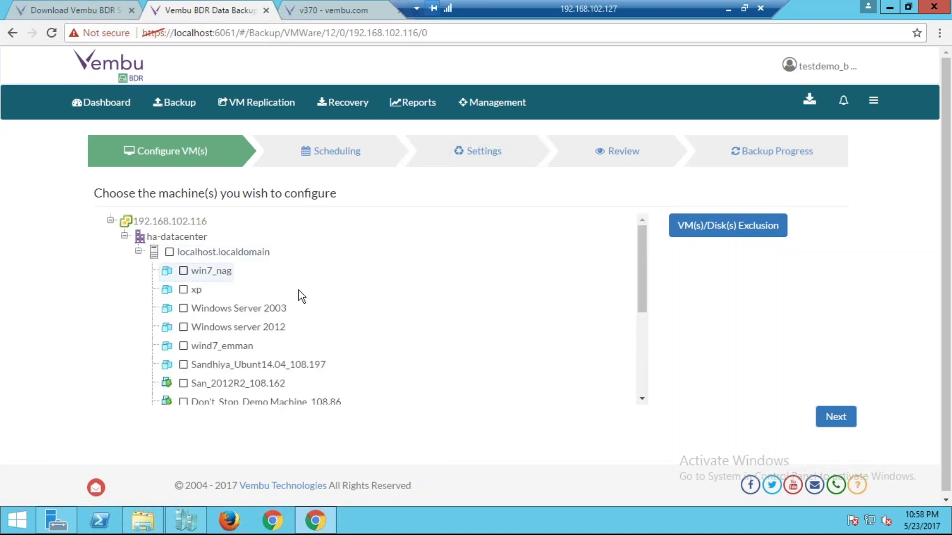
{"action": "scroll", "coordinate": [213, 317], "scroll_direction": "down", "scroll_amount": 2}
{"action": "scroll", "coordinate": [209, 287], "scroll_direction": "up", "scroll_amount": 2}
{"action": "left_click", "coordinate": [171, 252]}
{"action": "left_click", "coordinate": [171, 253]}
{"action": "left_click", "coordinate": [183, 272]}
{"action": "left_click", "coordinate": [183, 290]}
{"action": "left_click", "coordinate": [183, 309]}
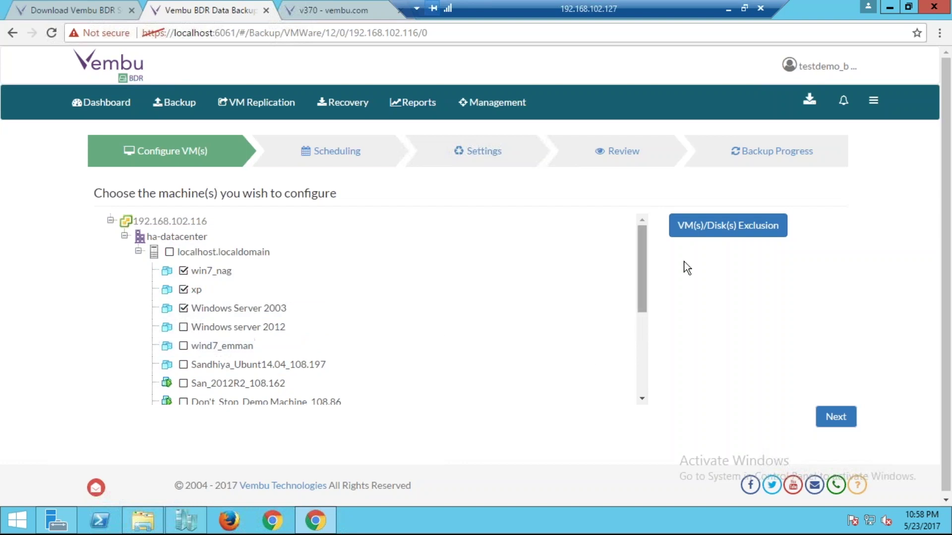
- Examine the disk exclusion options for win7_nag, including system disks only and the IDE and SCSI lists, and leave without saving exclusions
{"action": "left_click", "coordinate": [722, 233]}
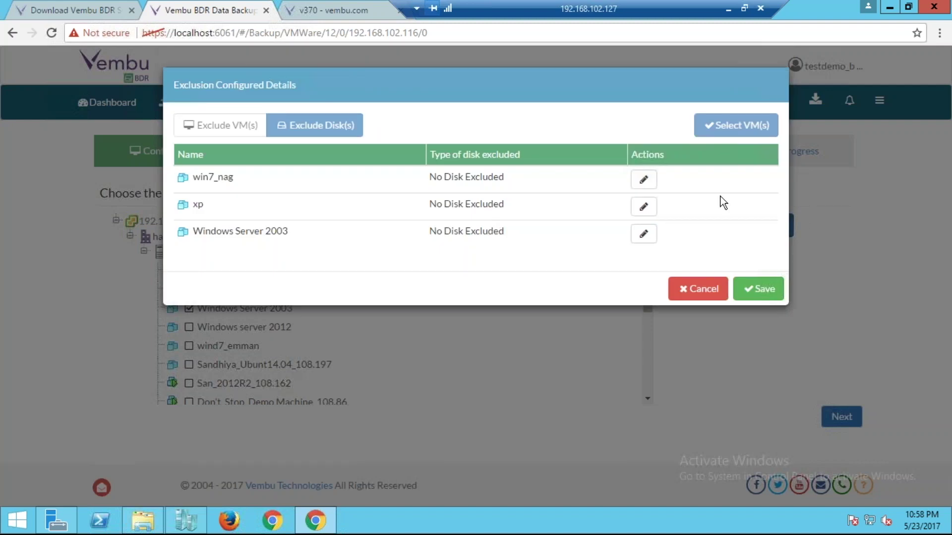
{"action": "left_click", "coordinate": [644, 180]}
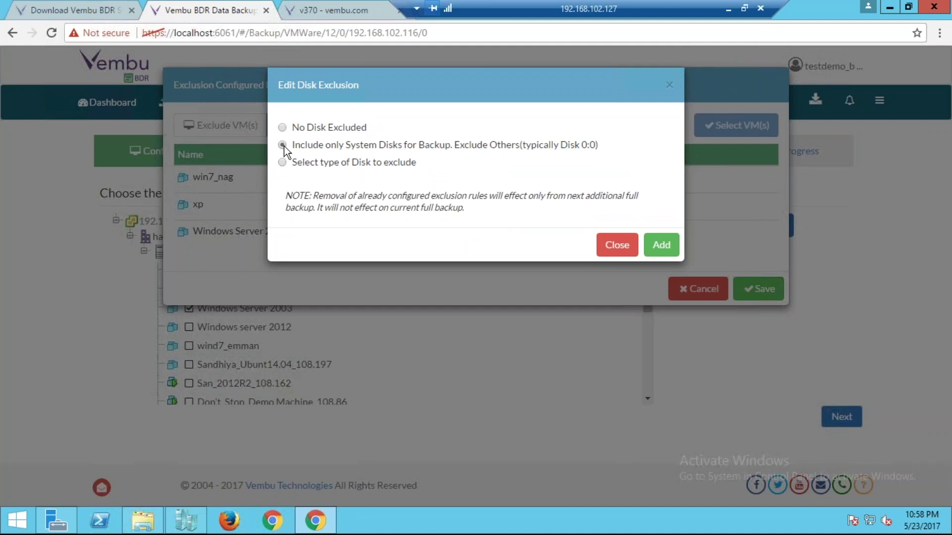
{"action": "left_click", "coordinate": [283, 145]}
{"action": "left_click", "coordinate": [282, 162]}
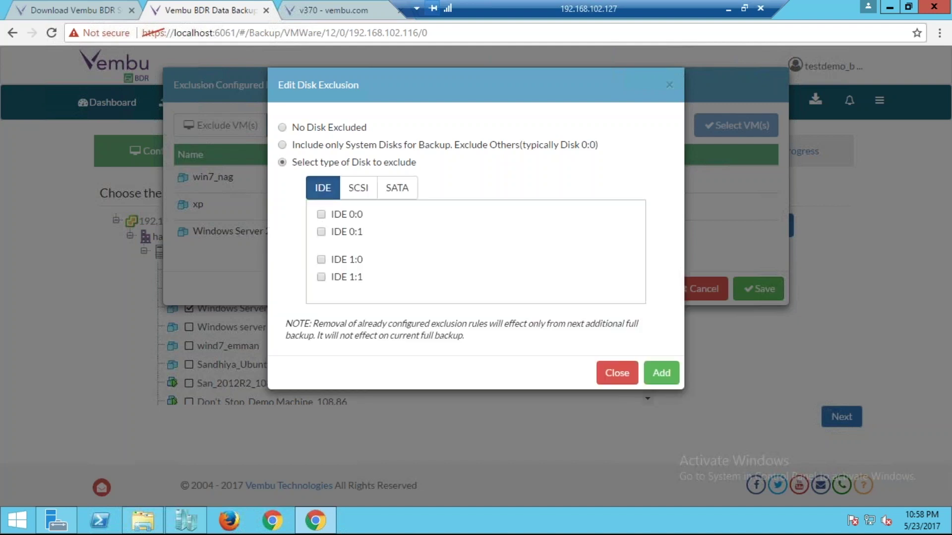
{"action": "left_click", "coordinate": [355, 188]}
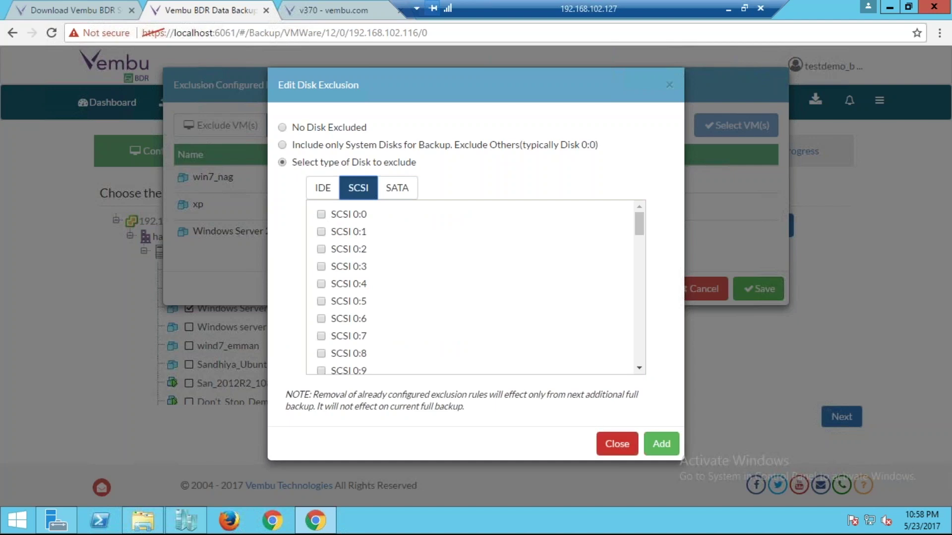
{"action": "left_click", "coordinate": [661, 444]}
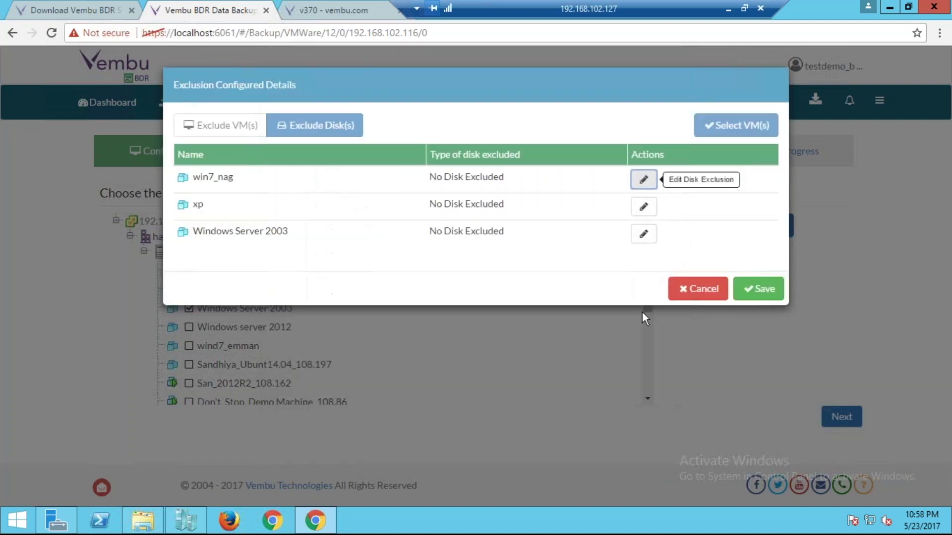
{"action": "left_click", "coordinate": [710, 292]}
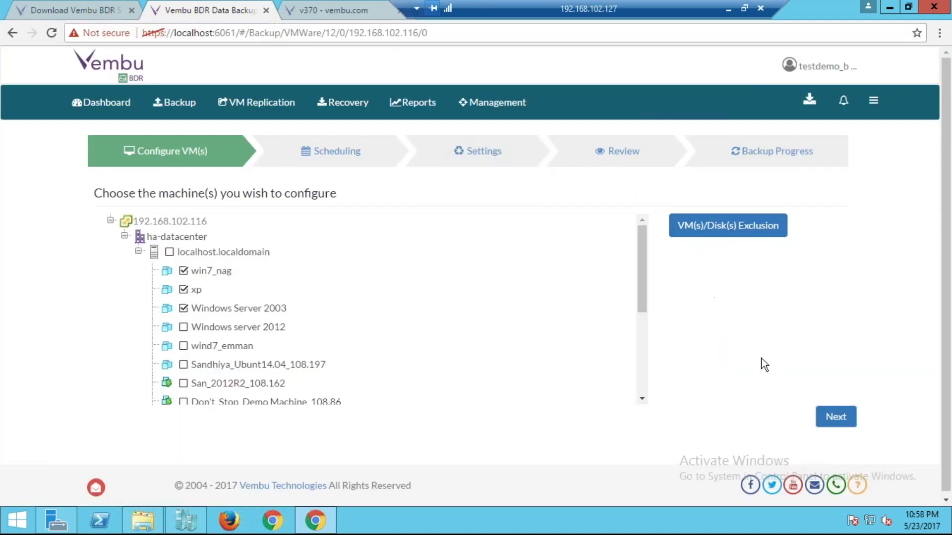
- Proceed to scheduling, check the available intervals, and set the backup to run every 1 Hour
{"action": "left_click", "coordinate": [829, 416]}
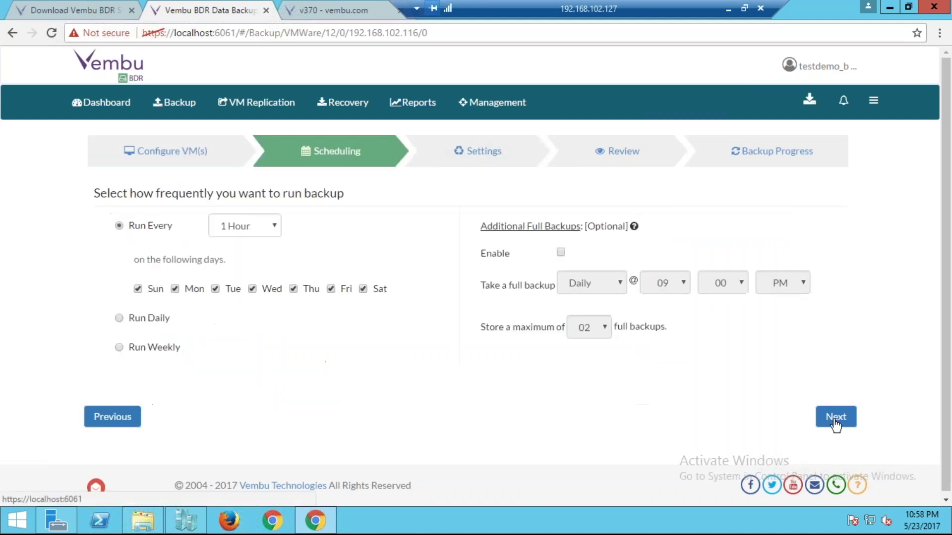
{"action": "left_click", "coordinate": [245, 230]}
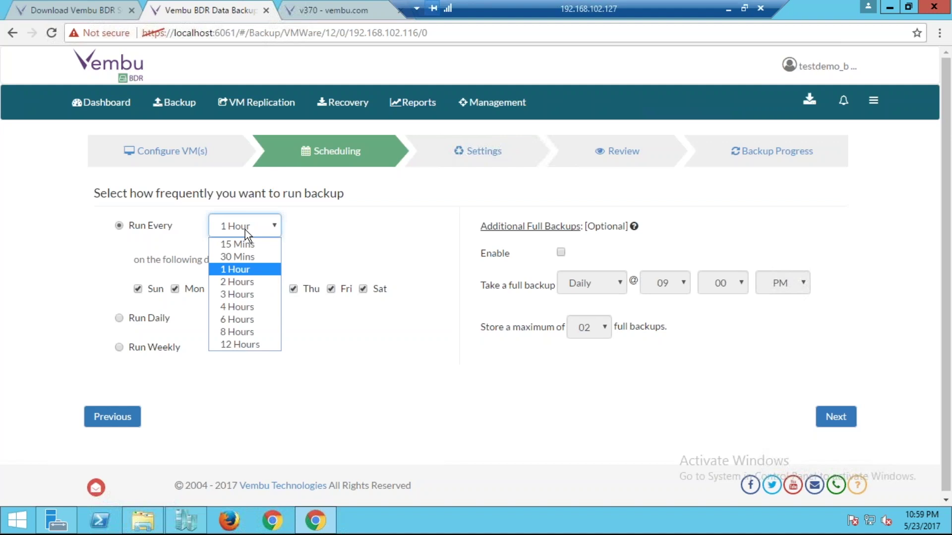
{"action": "left_click", "coordinate": [240, 245]}
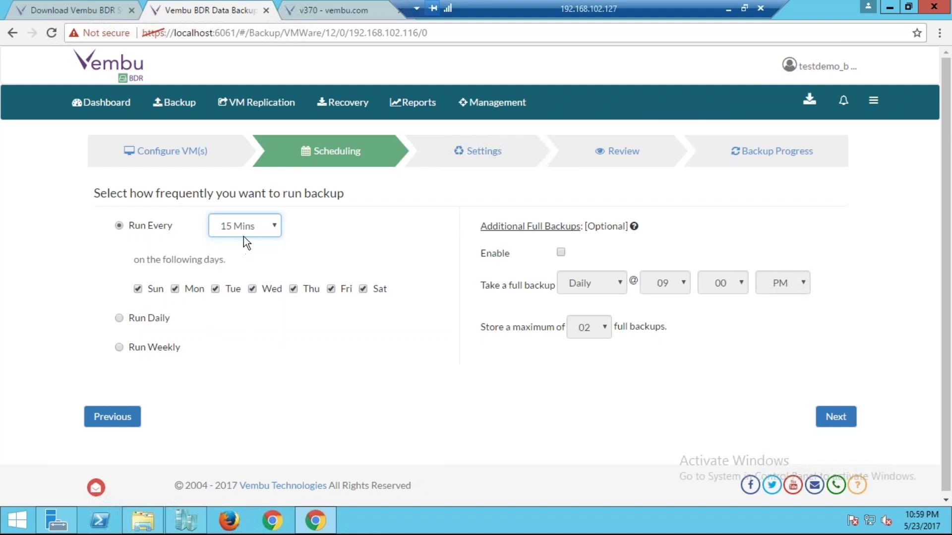
{"action": "left_click", "coordinate": [245, 231]}
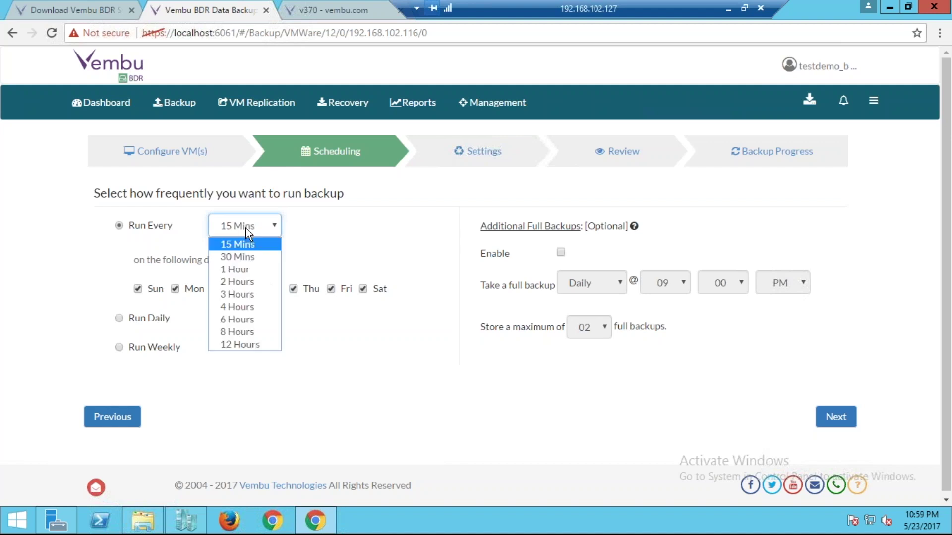
{"action": "left_click", "coordinate": [253, 268]}
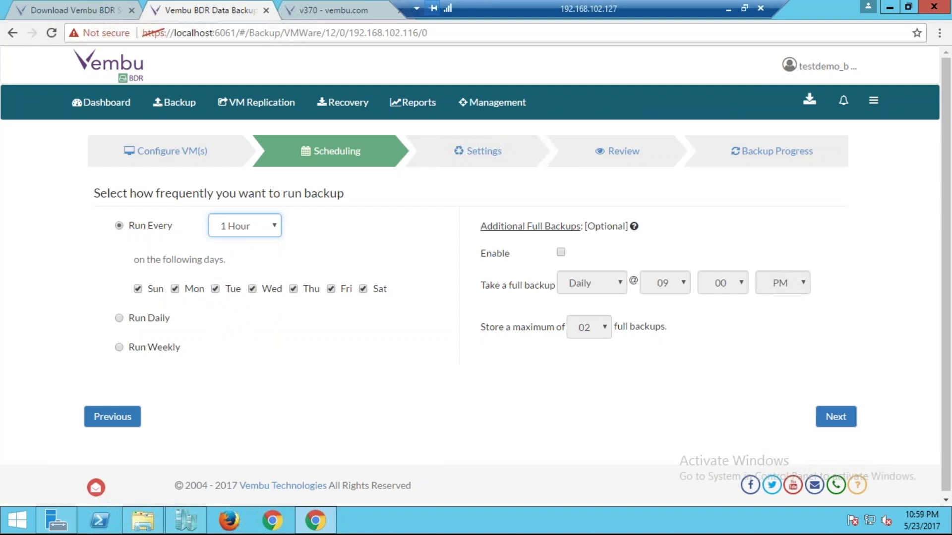
- View the daily and weekly schedule options, and return to the Run Every schedule
{"action": "left_click", "coordinate": [136, 321]}
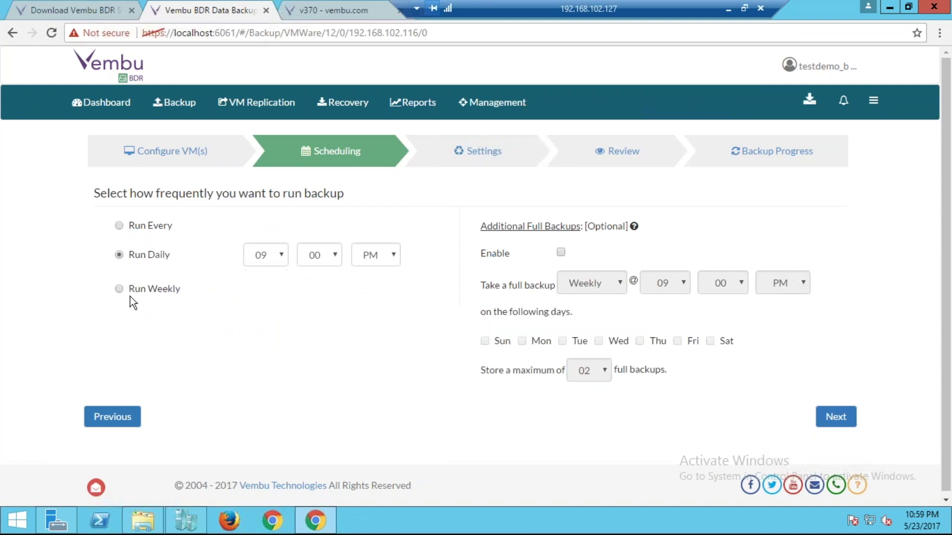
{"action": "left_click", "coordinate": [130, 296]}
{"action": "left_click", "coordinate": [121, 226]}
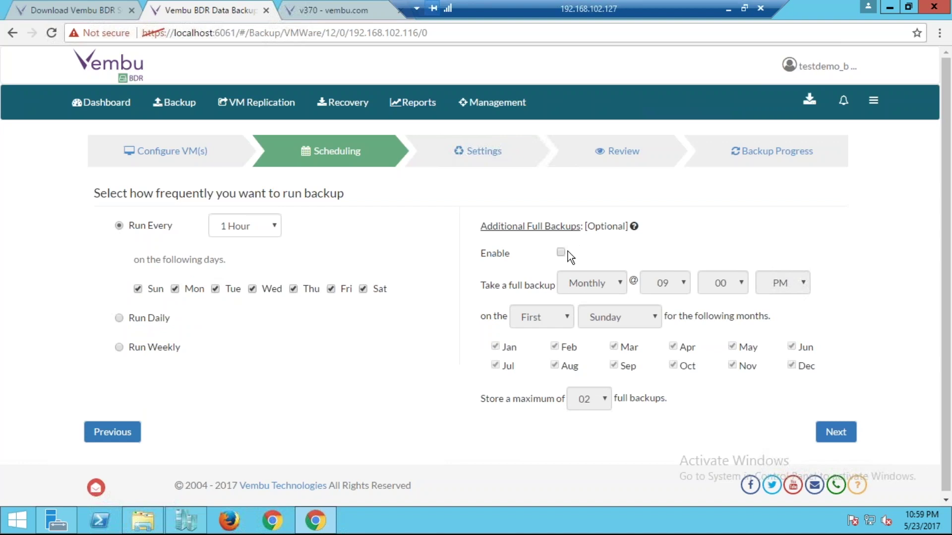
- Try monthly additional full backups storing a maximum of 07 with only December selected, and disable additional full backups again
{"action": "left_click", "coordinate": [559, 253]}
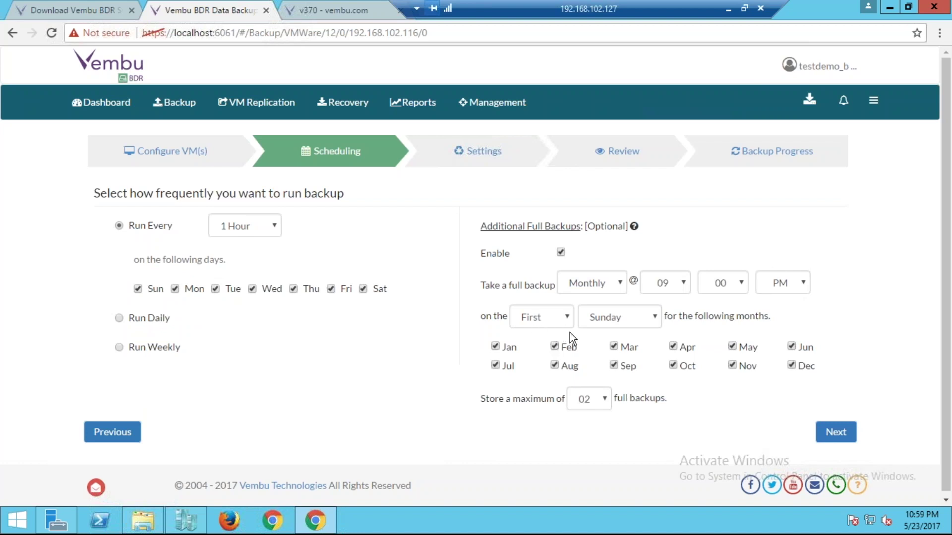
{"action": "left_click", "coordinate": [595, 409]}
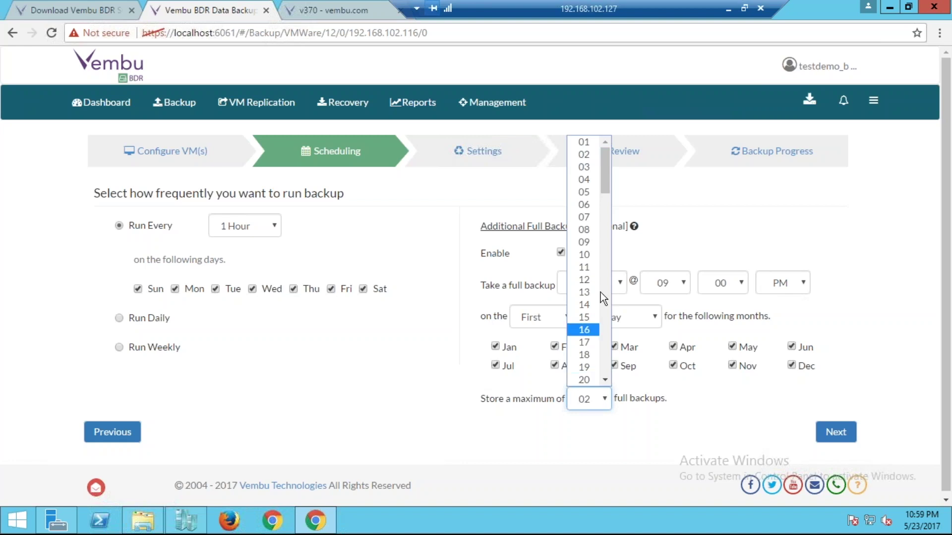
{"action": "left_click", "coordinate": [590, 217]}
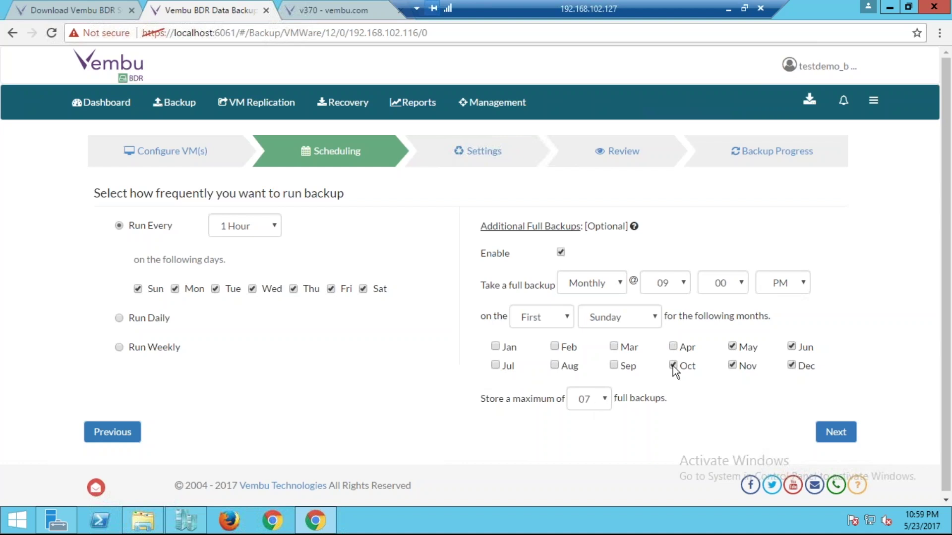
{"action": "left_click", "coordinate": [732, 347]}
{"action": "left_click", "coordinate": [560, 252]}
- Continue to the retention settings, going back once to recheck the backup schedule
{"action": "left_click", "coordinate": [836, 431]}
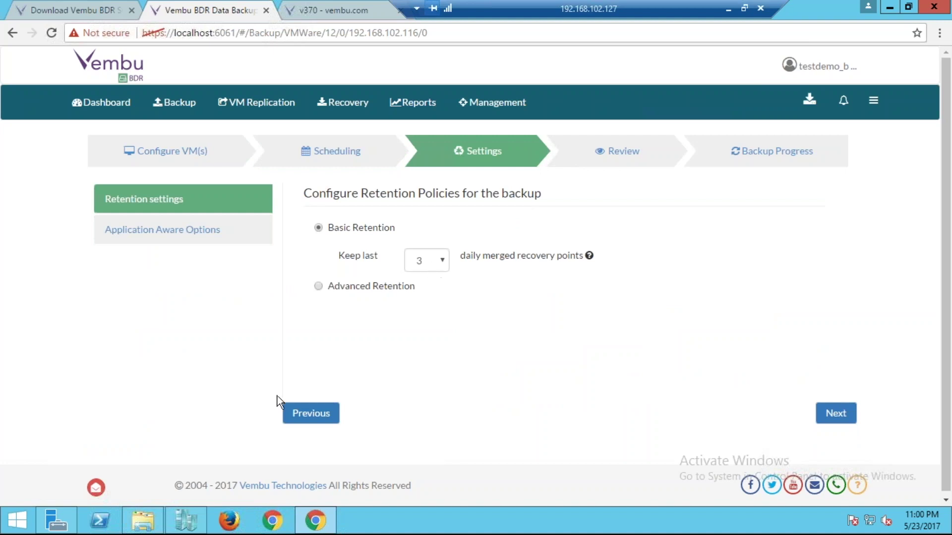
{"action": "left_click", "coordinate": [293, 411]}
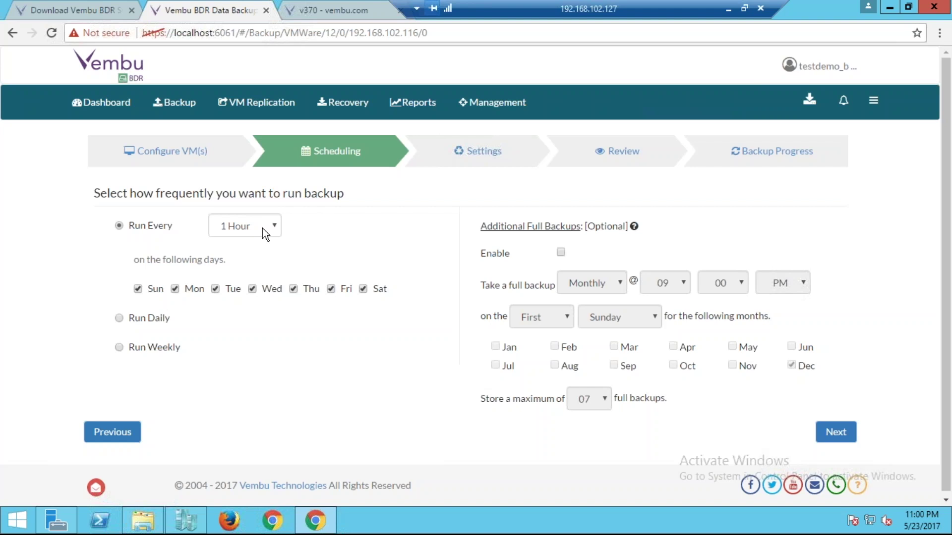
{"action": "left_click", "coordinate": [836, 432]}
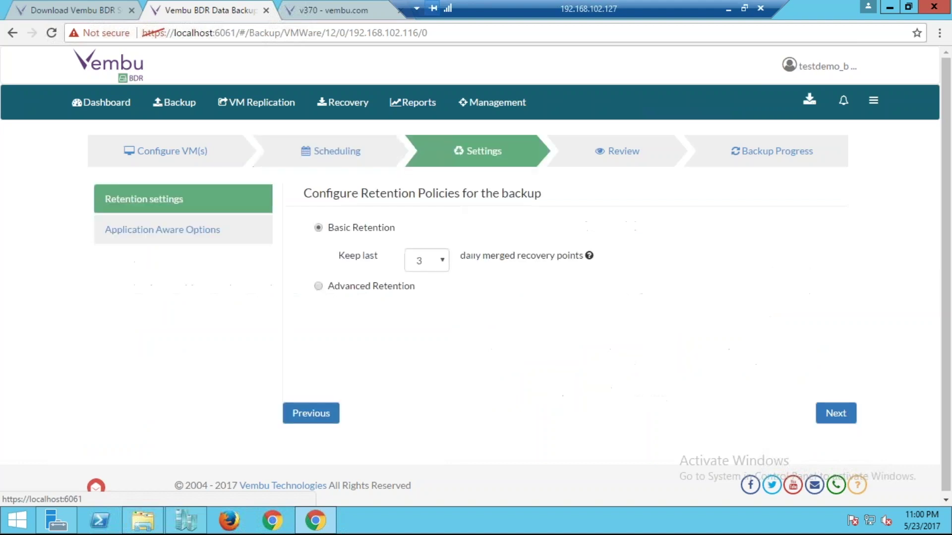
- Examine the choices for the number of daily merged recovery points kept under Basic Retention
{"action": "left_click", "coordinate": [439, 263]}
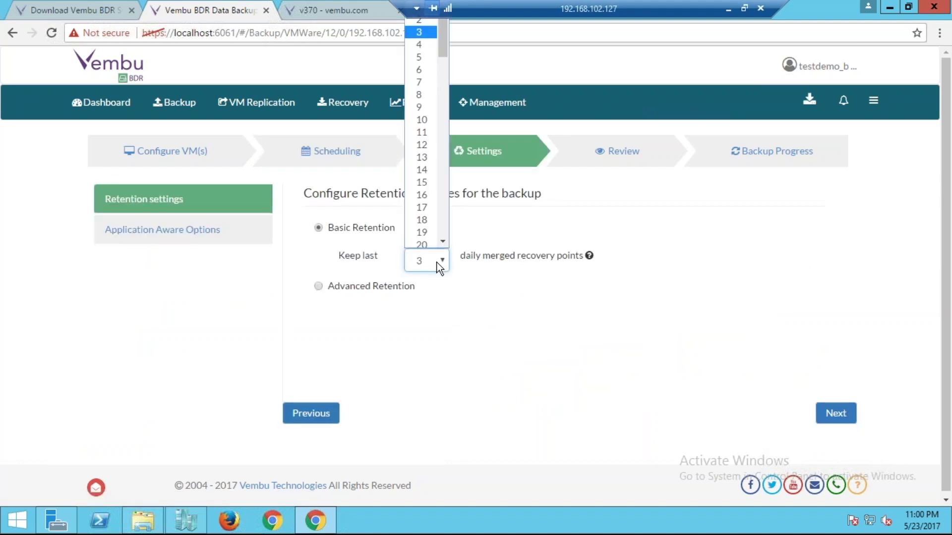
{"action": "left_click", "coordinate": [440, 264]}
{"action": "left_click", "coordinate": [436, 260]}
{"action": "left_click", "coordinate": [950, 433]}
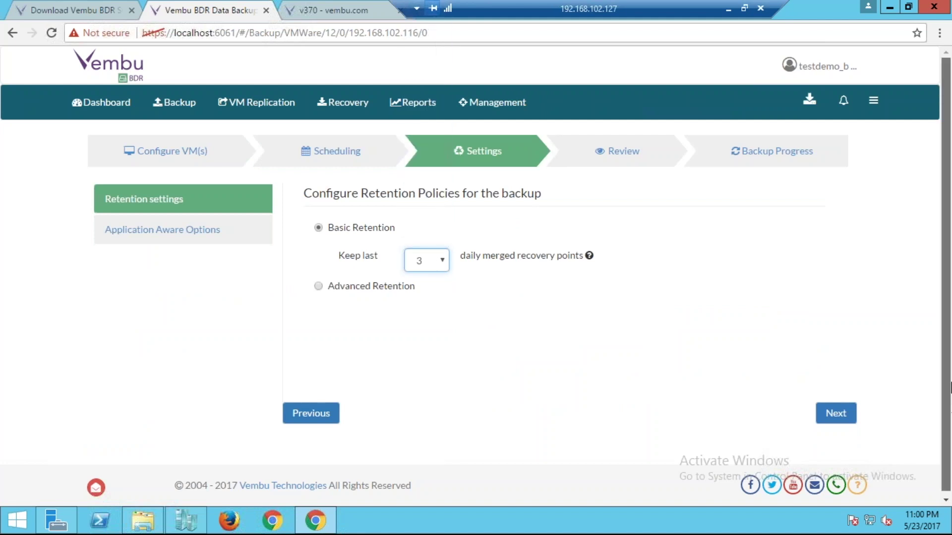
- Set Basic Retention to keep the last 99 daily merged recovery points
{"action": "left_click", "coordinate": [428, 261]}
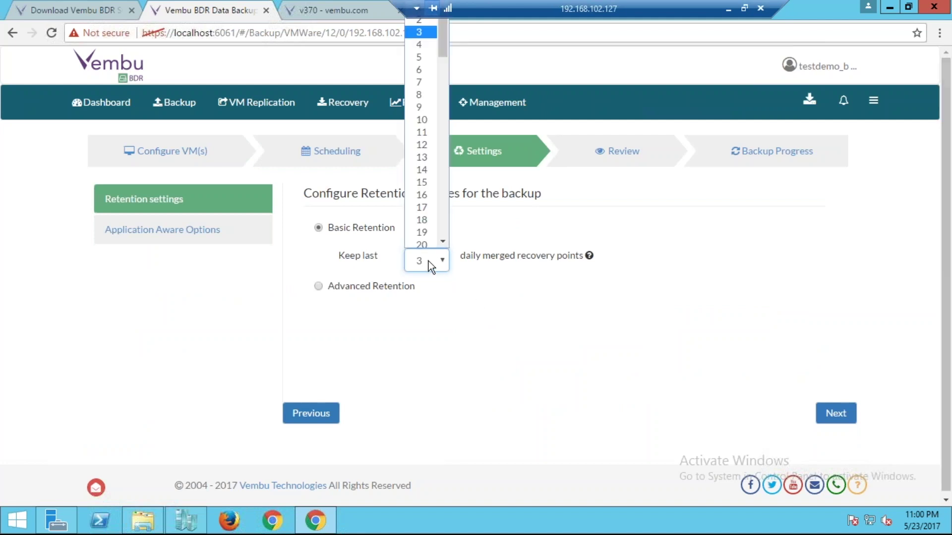
{"action": "left_click", "coordinate": [424, 267]}
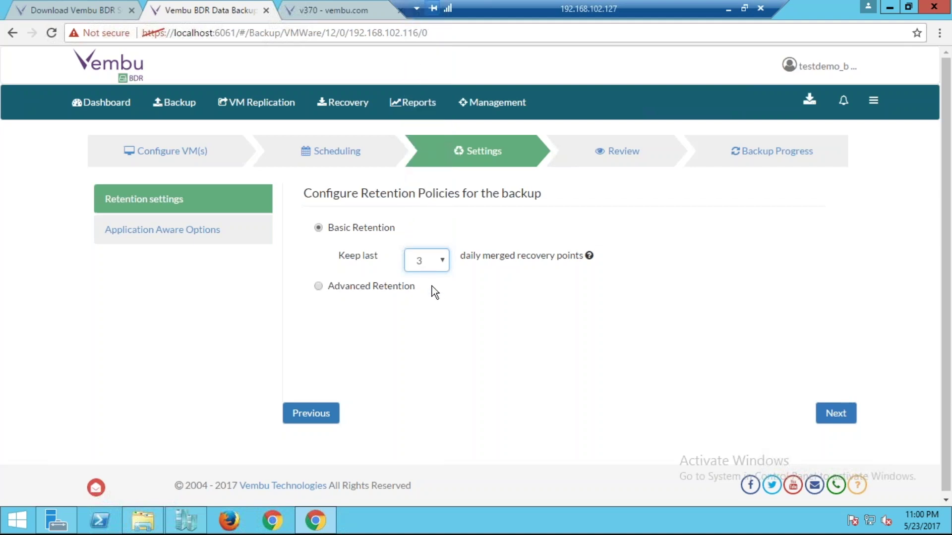
{"action": "left_click", "coordinate": [460, 326]}
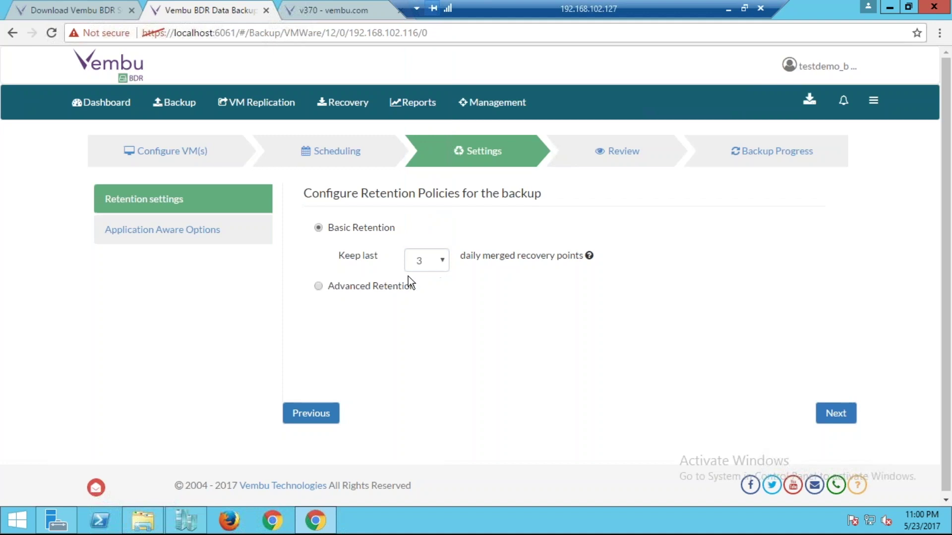
{"action": "left_click", "coordinate": [413, 255]}
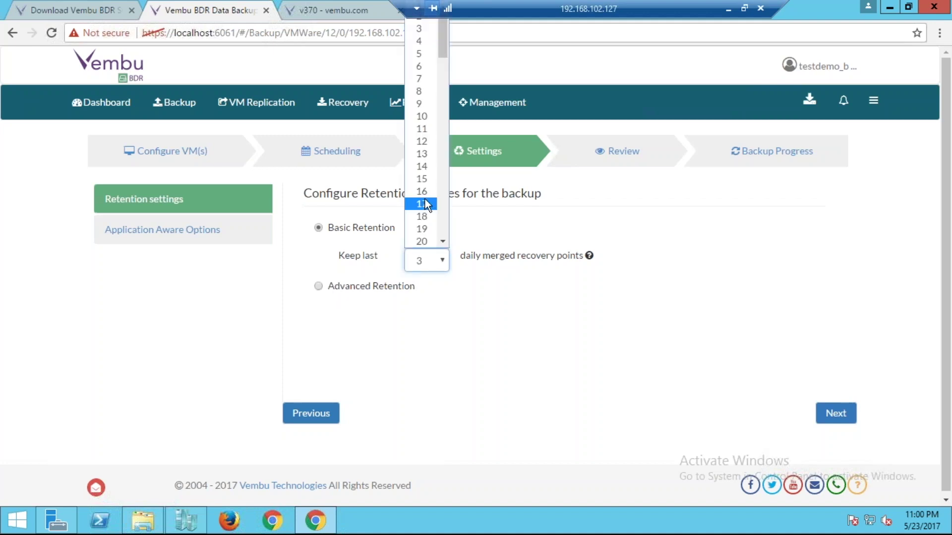
{"action": "scroll", "coordinate": [423, 204], "scroll_direction": "down", "scroll_amount": 20}
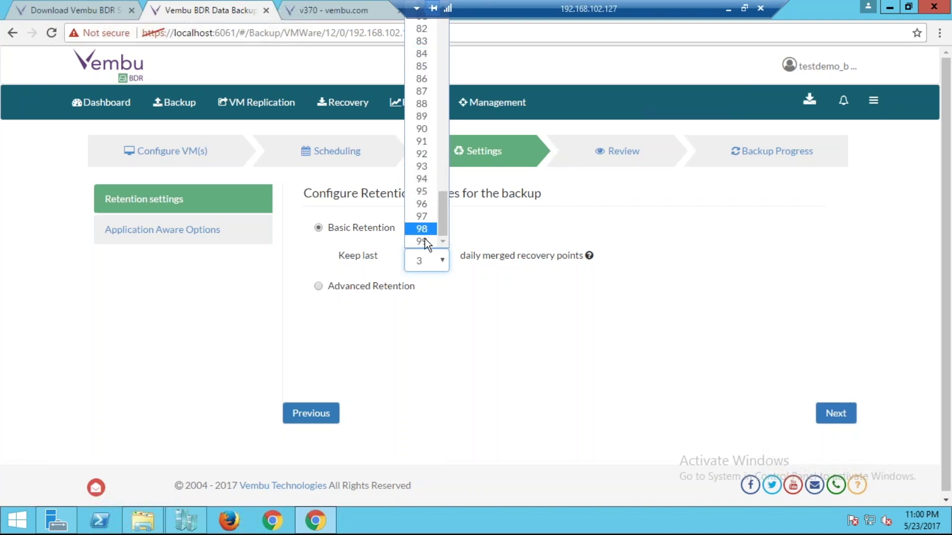
{"action": "left_click", "coordinate": [423, 241]}
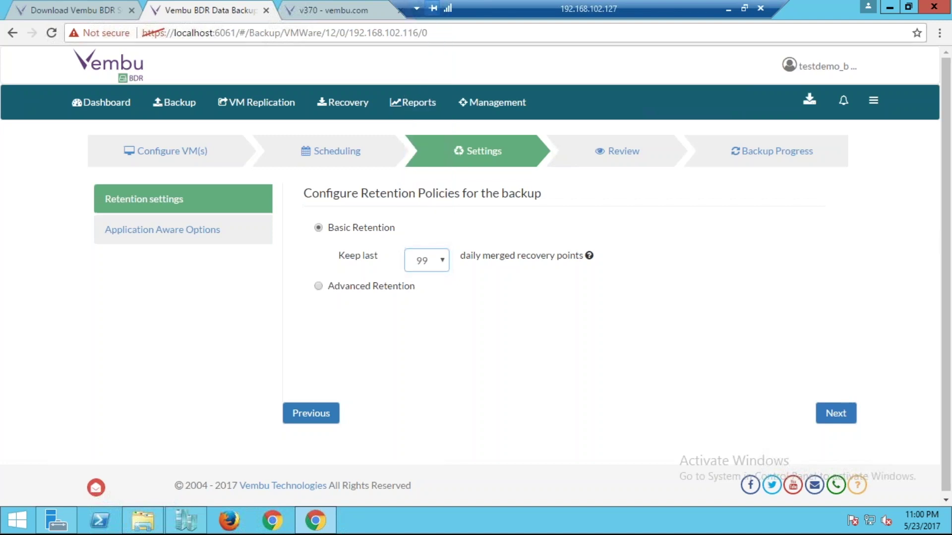
- Try Advanced Retention with daily, weekly and monthly merges enabled, and switch back to Basic Retention
{"action": "left_click", "coordinate": [371, 286]}
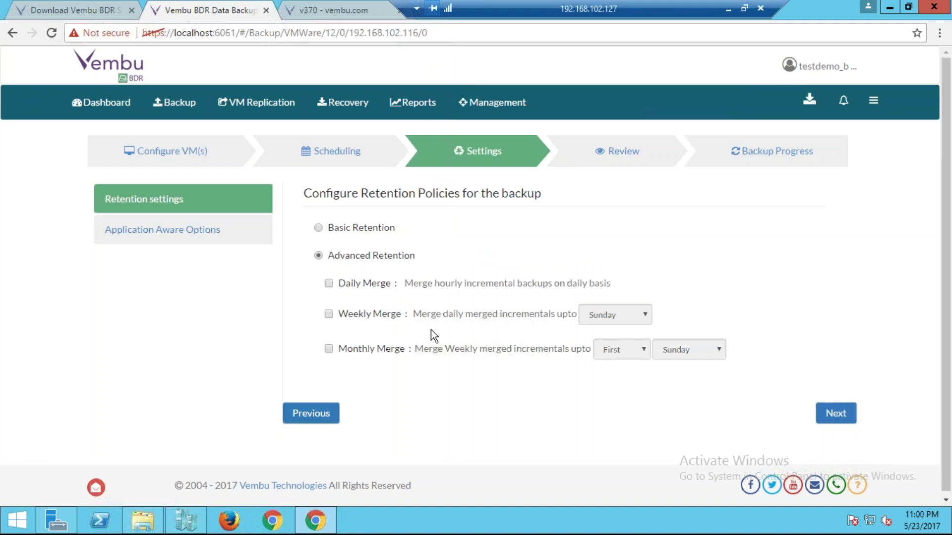
{"action": "left_click", "coordinate": [335, 286]}
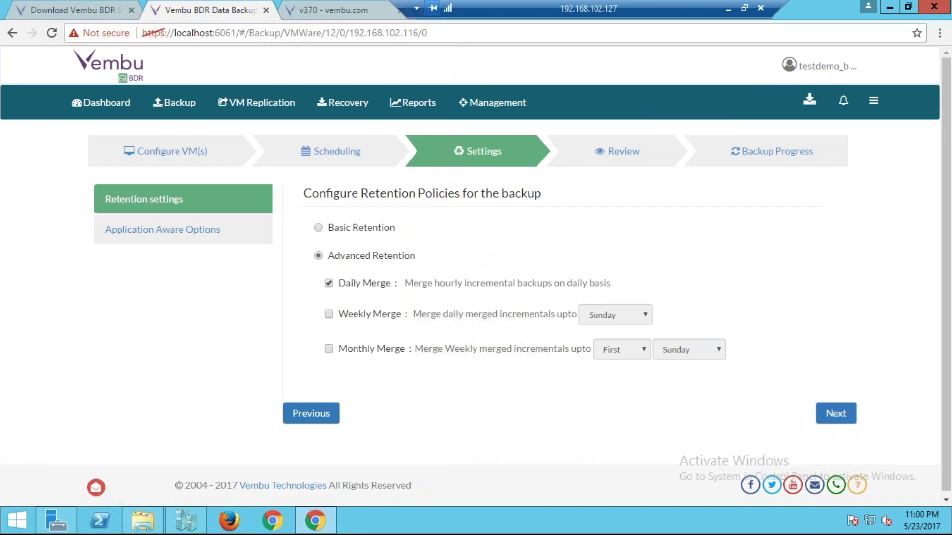
{"action": "left_click", "coordinate": [328, 314]}
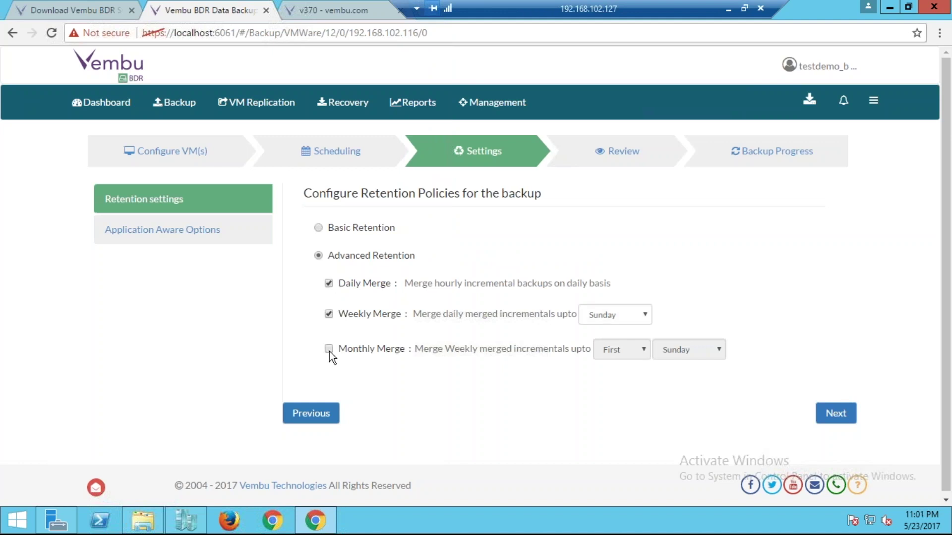
{"action": "left_click", "coordinate": [328, 349]}
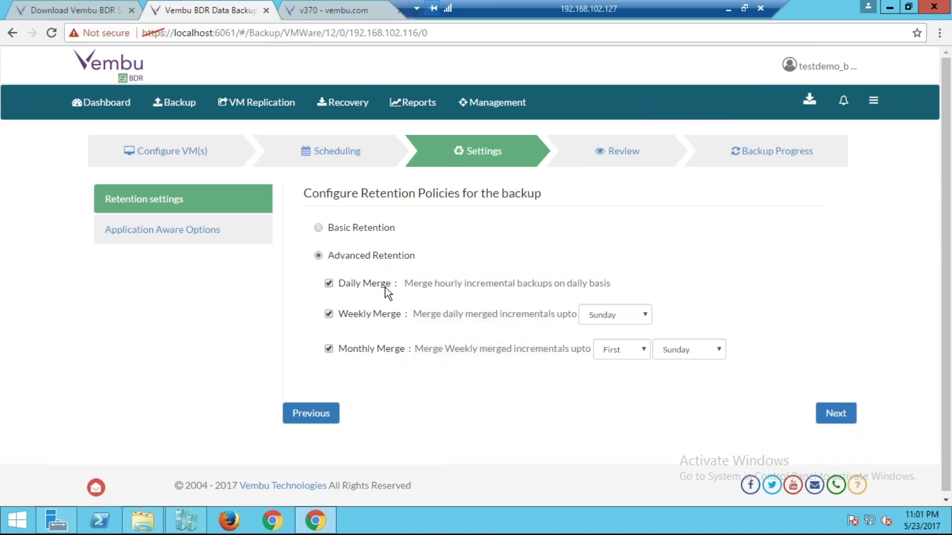
{"action": "left_click", "coordinate": [322, 230]}
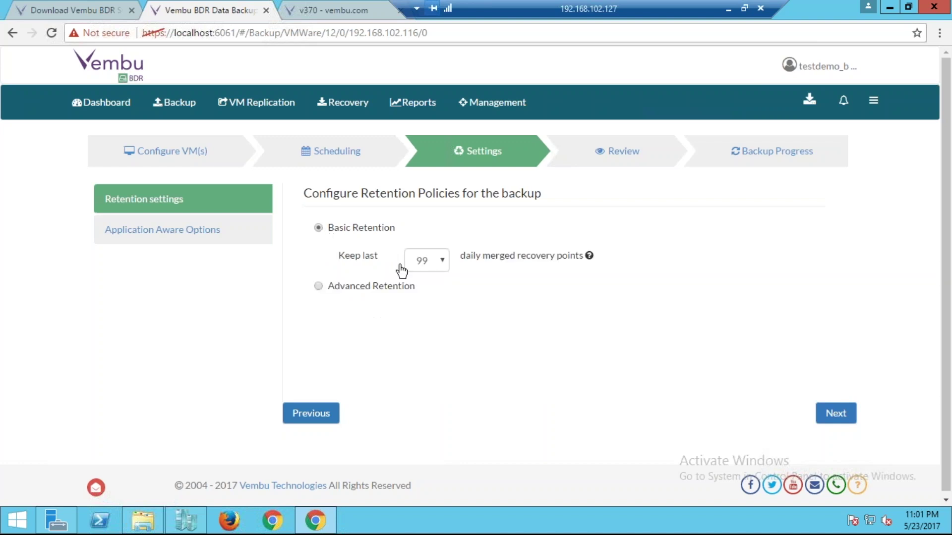
- Try enabling application-aware processing with successful processing required and transaction log truncation, without guest credentials
{"action": "left_click", "coordinate": [840, 412]}
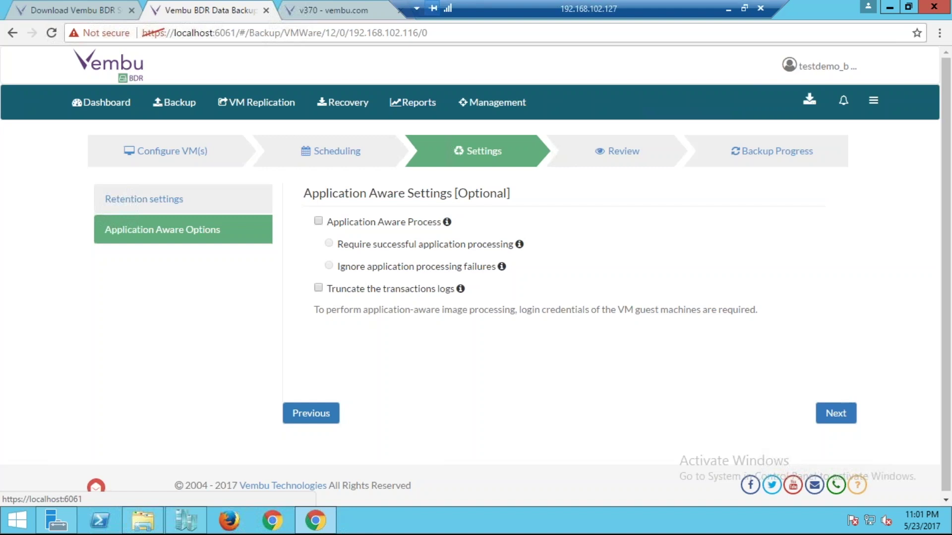
{"action": "left_click", "coordinate": [320, 222]}
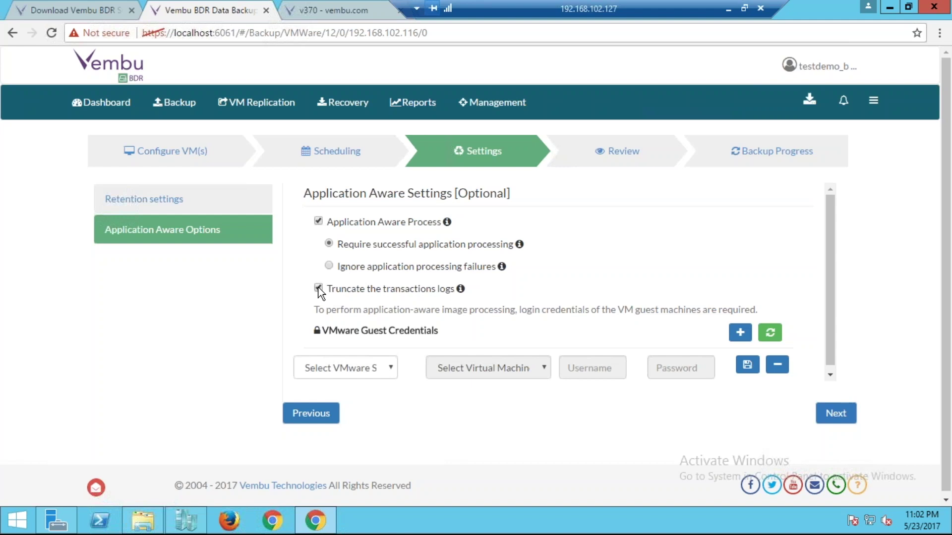
{"action": "left_click", "coordinate": [838, 415]}
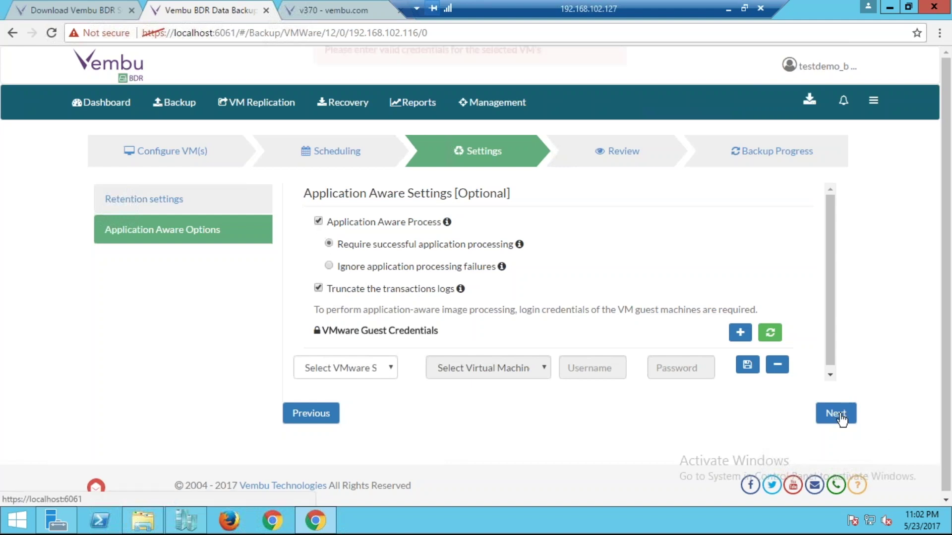
{"action": "left_click", "coordinate": [332, 413]}
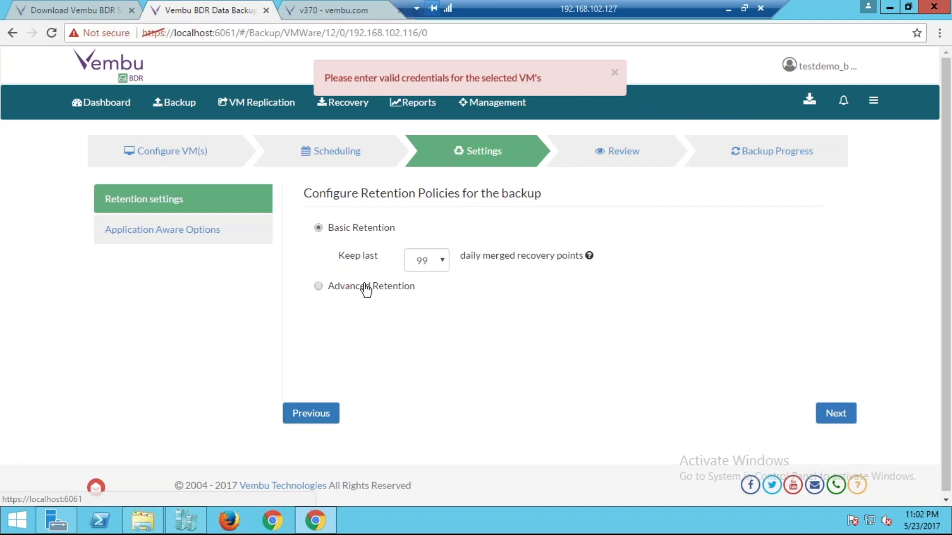
{"action": "left_click", "coordinate": [257, 230]}
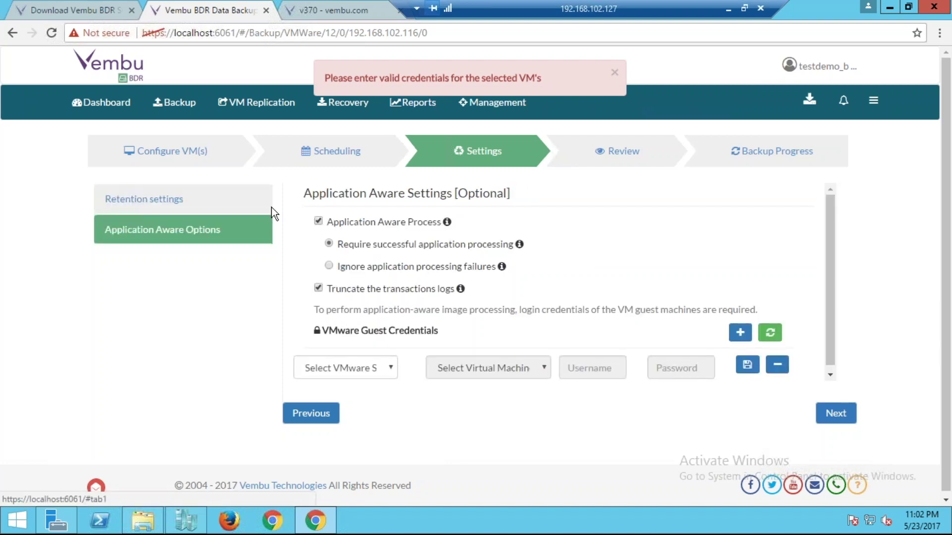
- Disable application-aware processing and transaction log truncation, and continue to the job review
{"action": "left_click", "coordinate": [318, 221]}
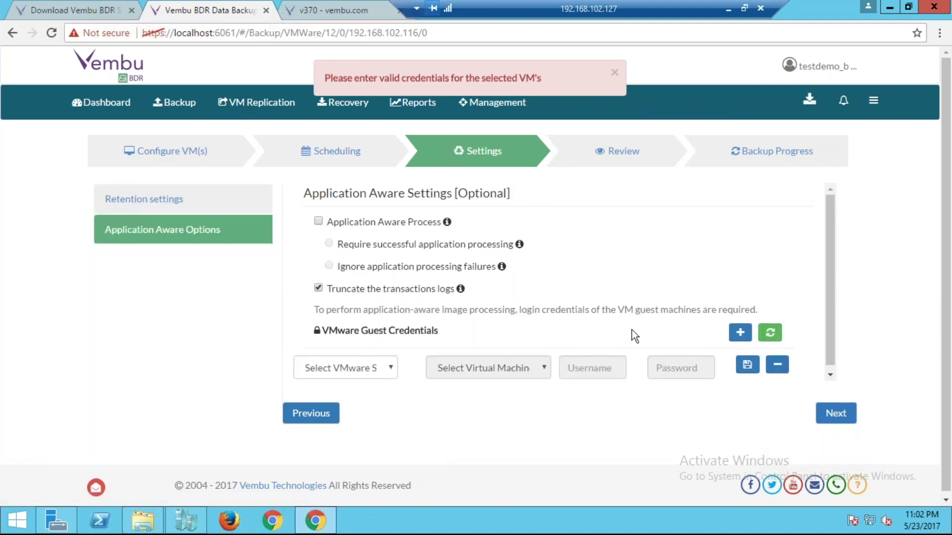
{"action": "left_click", "coordinate": [844, 407]}
{"action": "left_click", "coordinate": [318, 288]}
{"action": "left_click", "coordinate": [836, 413]}
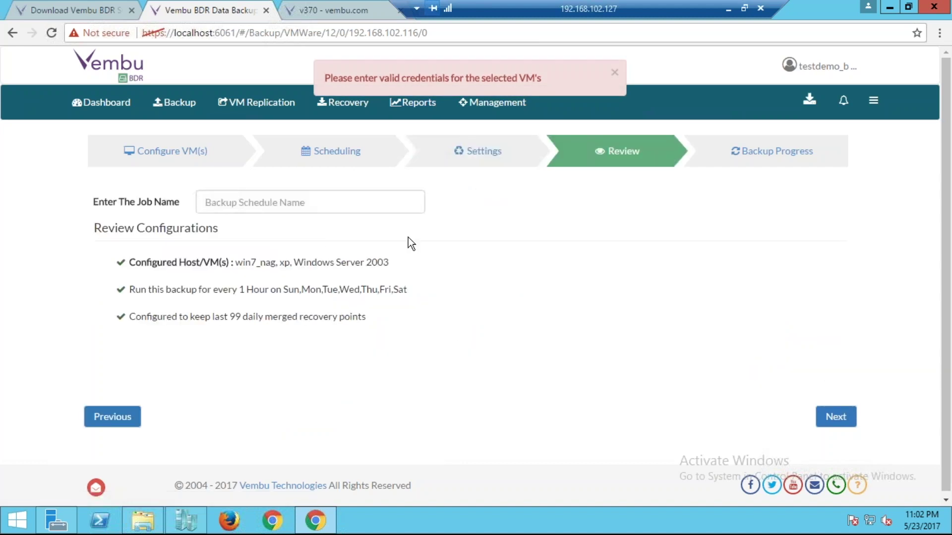
- Review the configured VMs, schedule and retention of the backup job, and activate the job name for entry
{"action": "left_click_drag", "start_coordinate": [184, 263], "coordinate": [253, 317]}
{"action": "left_click", "coordinate": [299, 231]}
{"action": "left_click", "coordinate": [292, 201]}
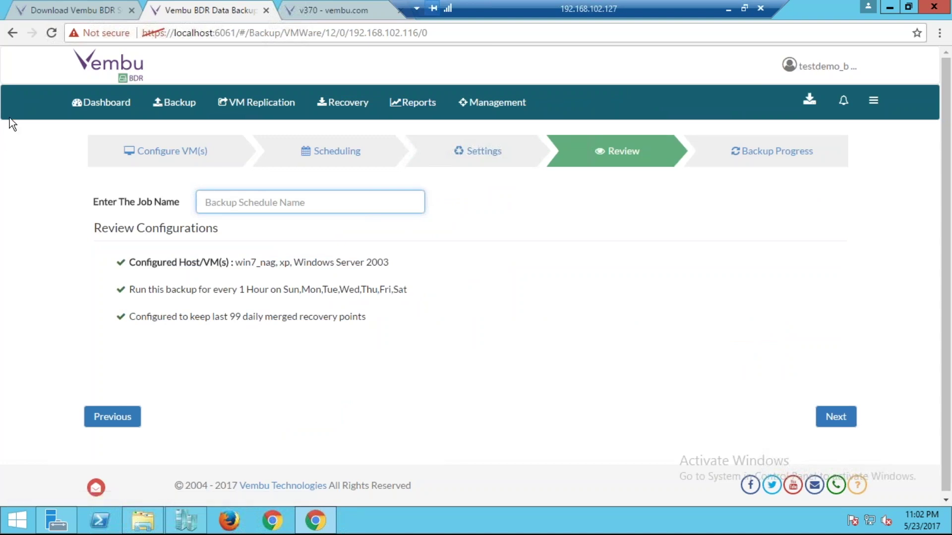
- View the machines available for backup on Hyper-V server 192.168.102.127, briefly selecting and deselecting the VEMBUDEMO host
{"action": "left_click", "coordinate": [188, 117]}
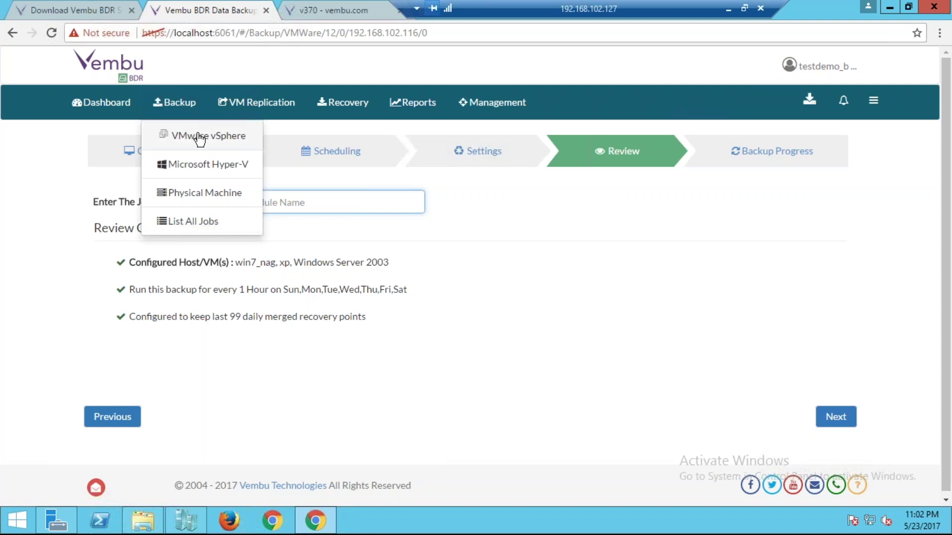
{"action": "left_click", "coordinate": [230, 166]}
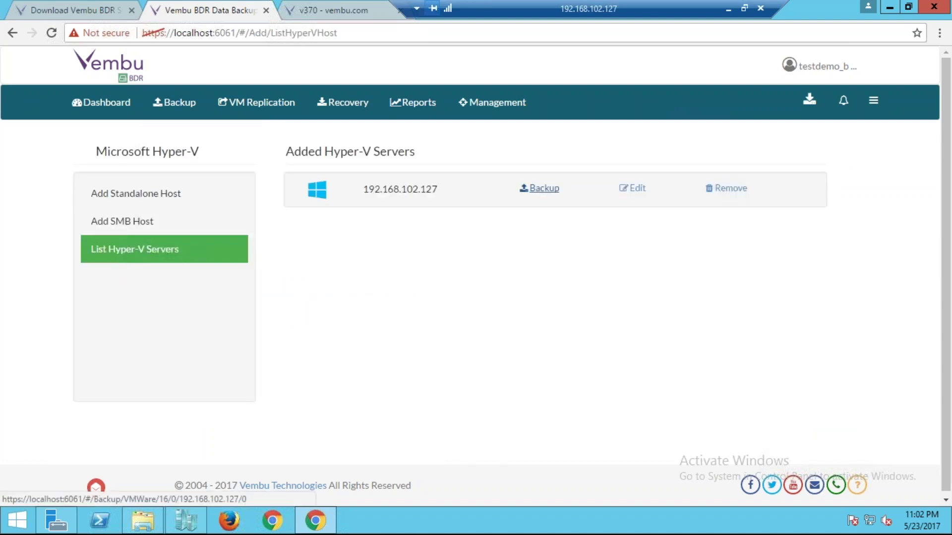
{"action": "left_click", "coordinate": [544, 189]}
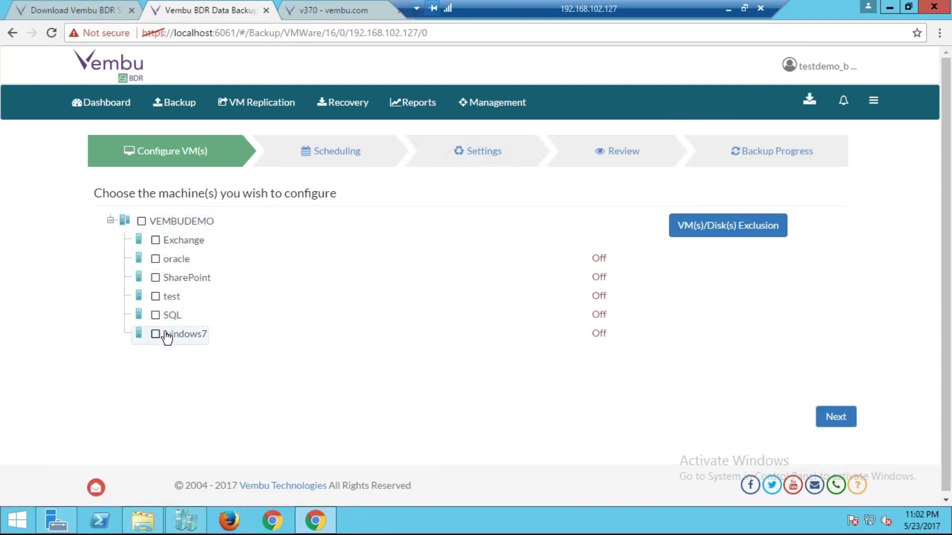
{"action": "left_click", "coordinate": [142, 222]}
{"action": "left_click", "coordinate": [141, 223]}
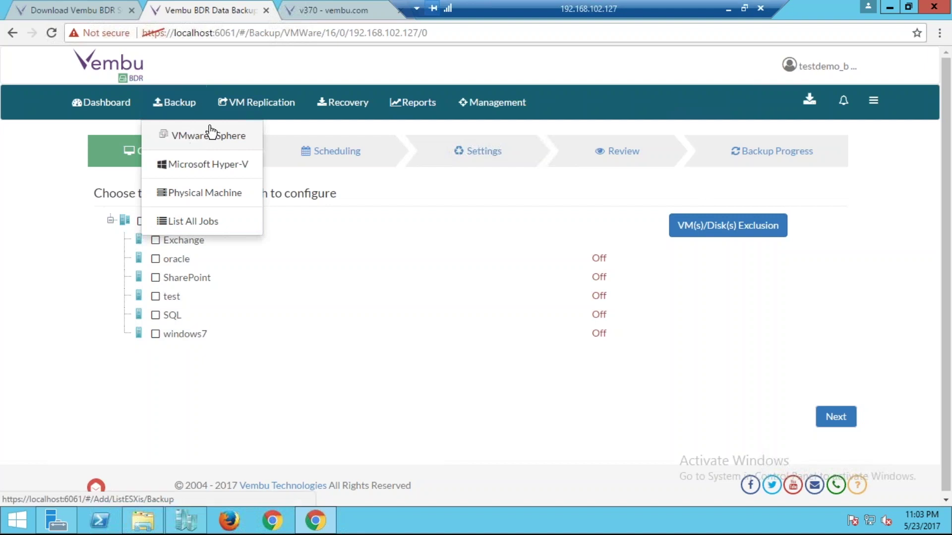
- Start a VMware VM replication job for server 192.168.102.116 and select the win7_nag and xp virtual machines
{"action": "mouse_move", "coordinate": [268, 107]}
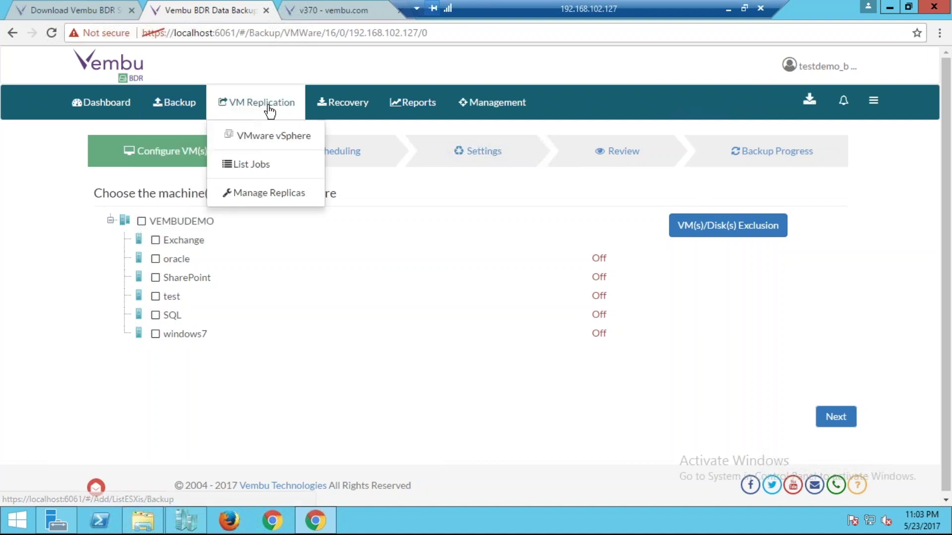
{"action": "left_click", "coordinate": [286, 139]}
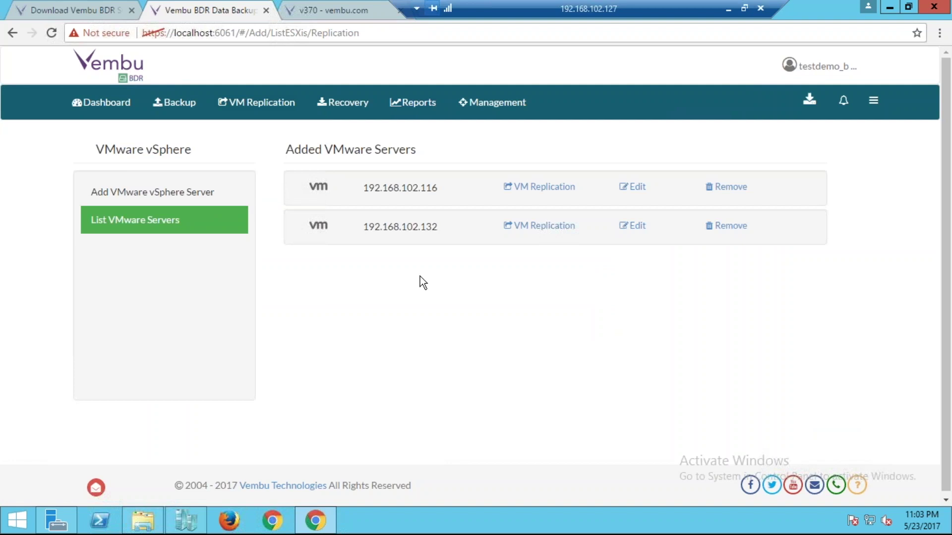
{"action": "left_click", "coordinate": [539, 190]}
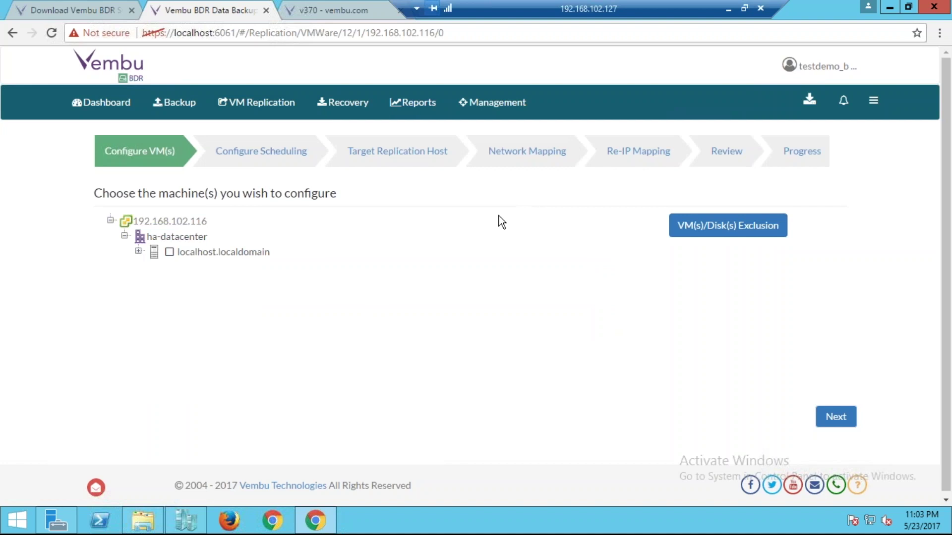
{"action": "left_click", "coordinate": [169, 253]}
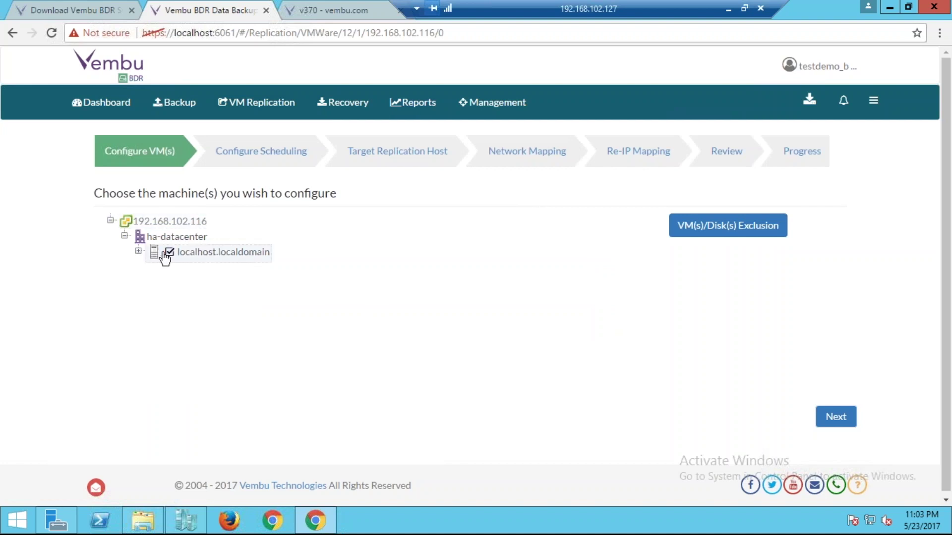
{"action": "left_click", "coordinate": [137, 252]}
{"action": "left_click", "coordinate": [183, 271]}
{"action": "left_click", "coordinate": [183, 290]}
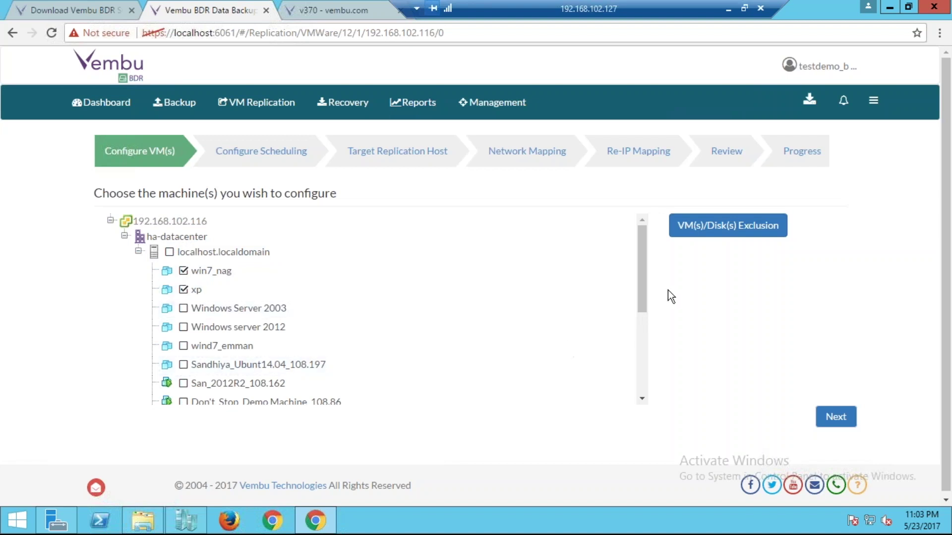
- Continue with the 1 Hour schedule on all days and no application-aware options to the target replication host settings
{"action": "left_click", "coordinate": [836, 417]}
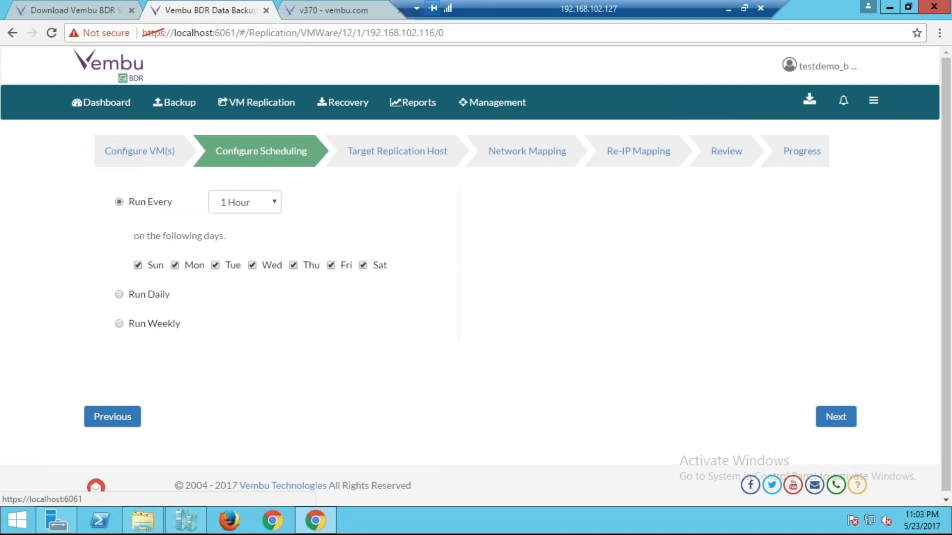
{"action": "left_click", "coordinate": [836, 417]}
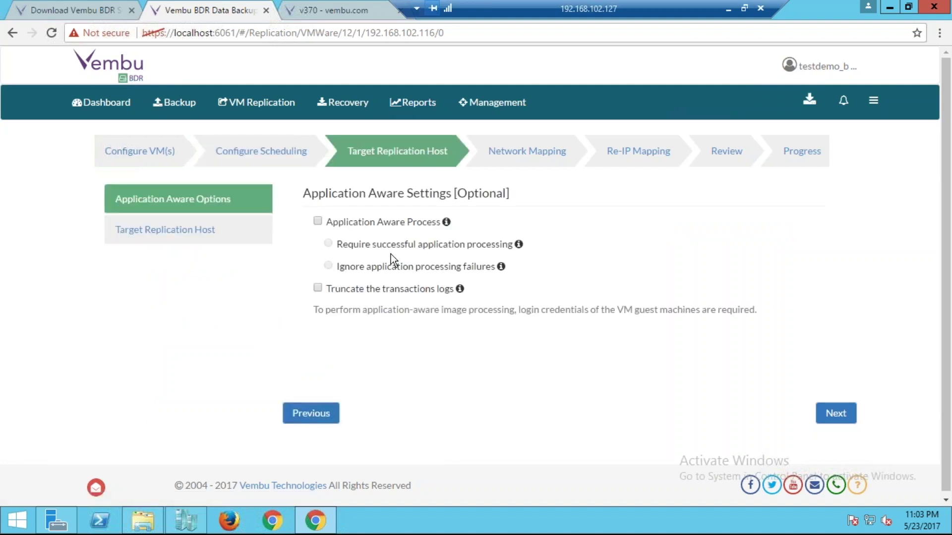
{"action": "left_click", "coordinate": [832, 418]}
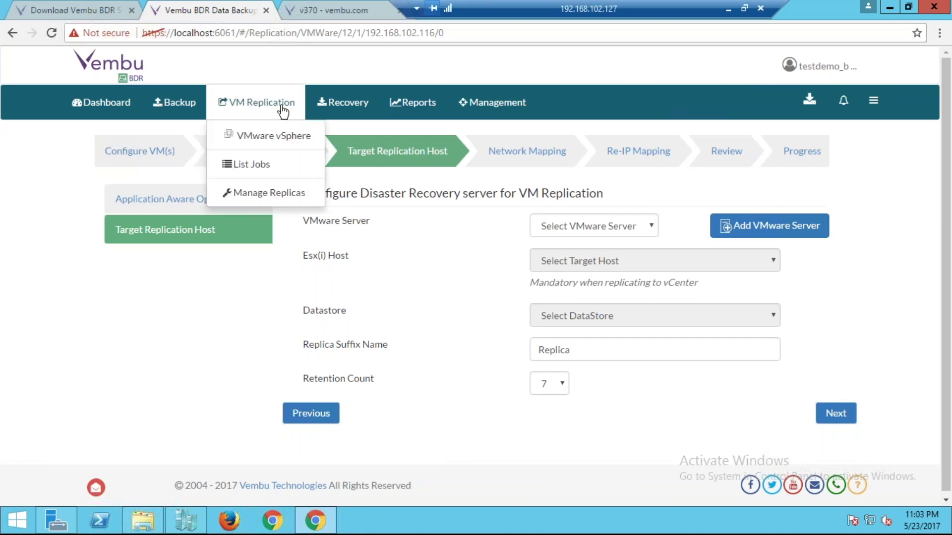
- Open the restore types for the VMware backup job in the recovery list and choose Quick VM Recovery
{"action": "left_click", "coordinate": [332, 106]}
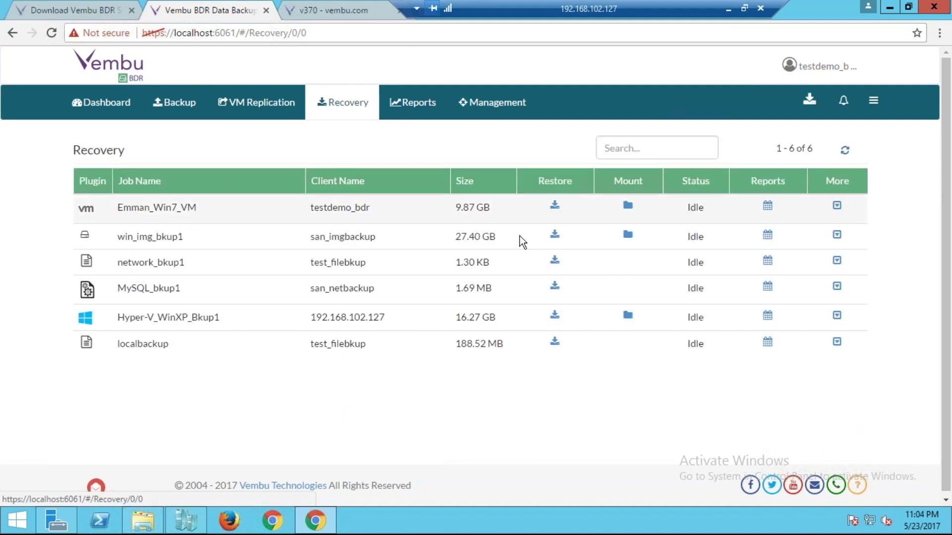
{"action": "left_click", "coordinate": [554, 206]}
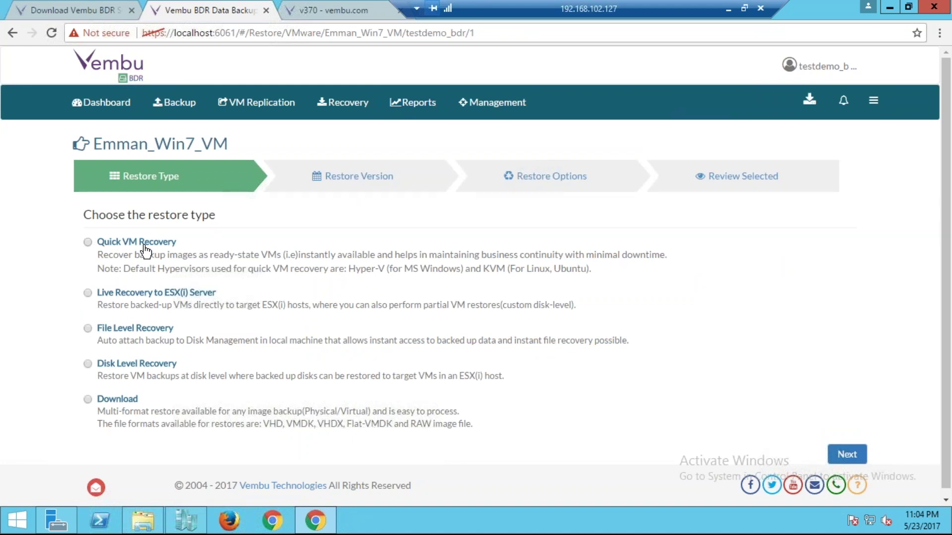
{"action": "left_click", "coordinate": [88, 242]}
- Start a restore of the Hyper-V_WinXP_Bkup1 job using the Quick VM Recovery restore type
{"action": "left_click", "coordinate": [343, 107]}
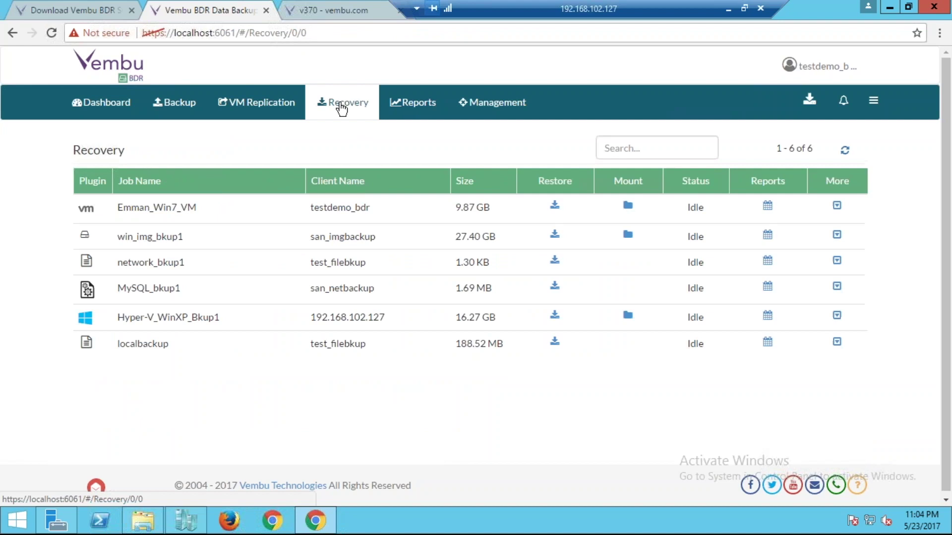
{"action": "left_click", "coordinate": [555, 316]}
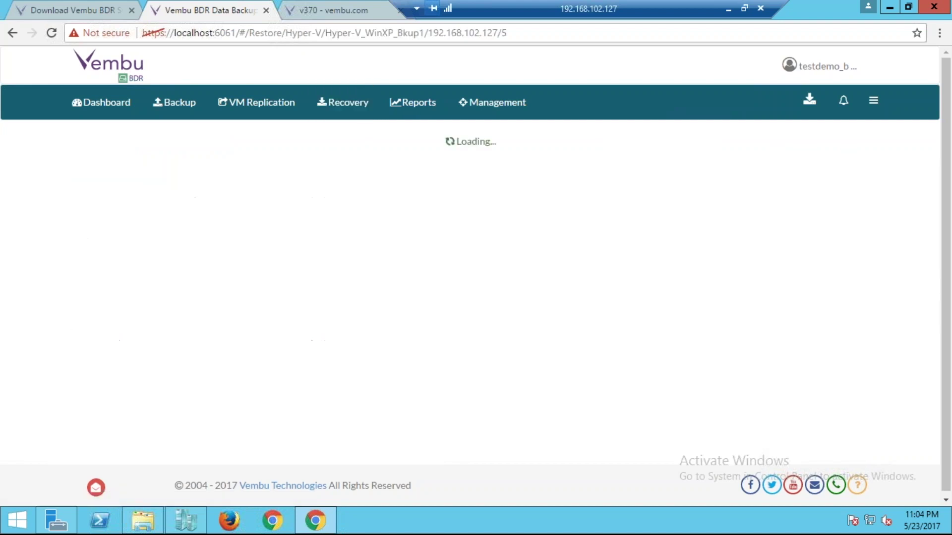
{"action": "left_click", "coordinate": [100, 249]}
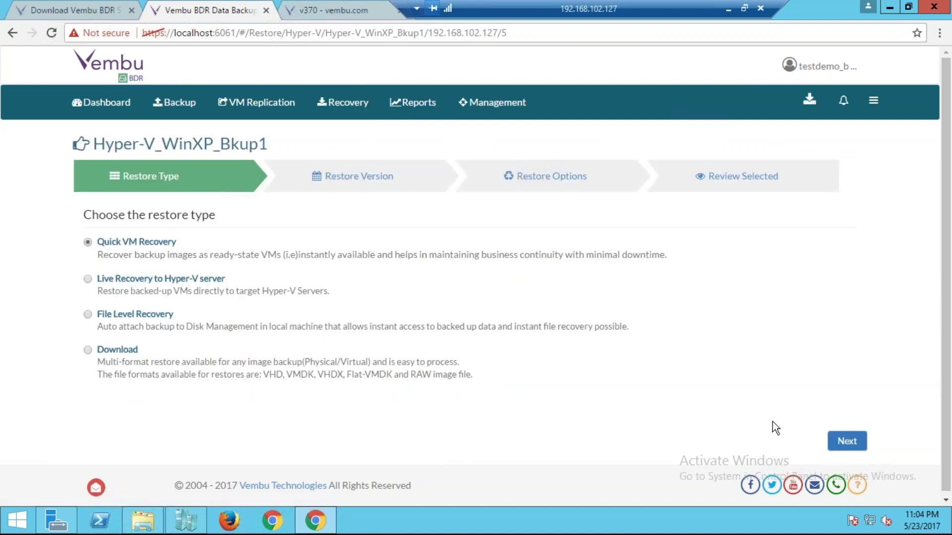
{"action": "left_click", "coordinate": [847, 440]}
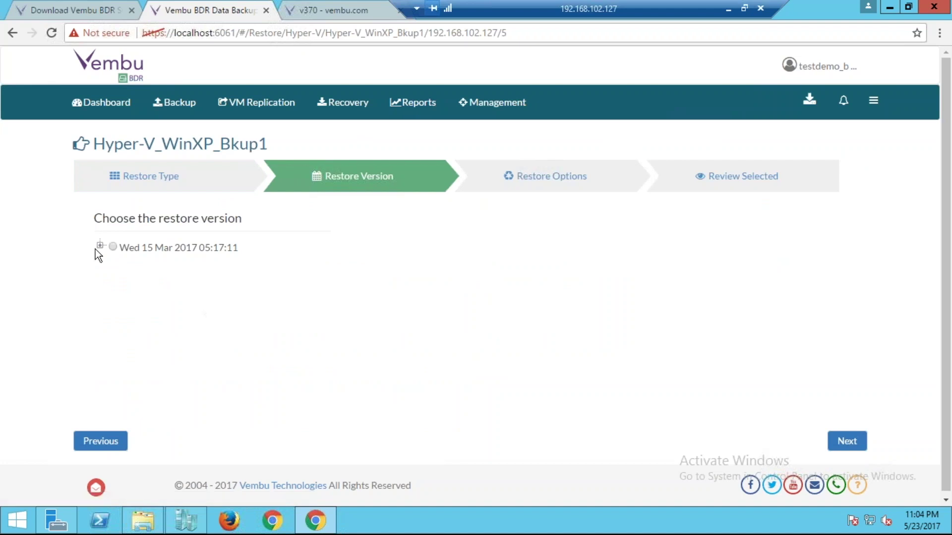
- Choose the restore version Wed 15 Mar 2017 04:16:45 and the xpppp virtual machine, continuing to the restore options
{"action": "left_click", "coordinate": [100, 245]}
{"action": "left_click", "coordinate": [127, 268]}
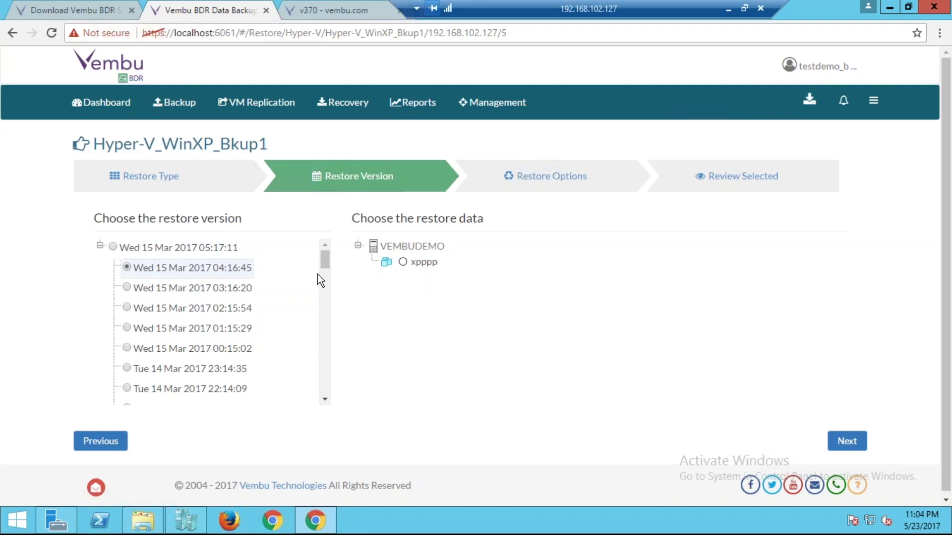
{"action": "left_click", "coordinate": [403, 263]}
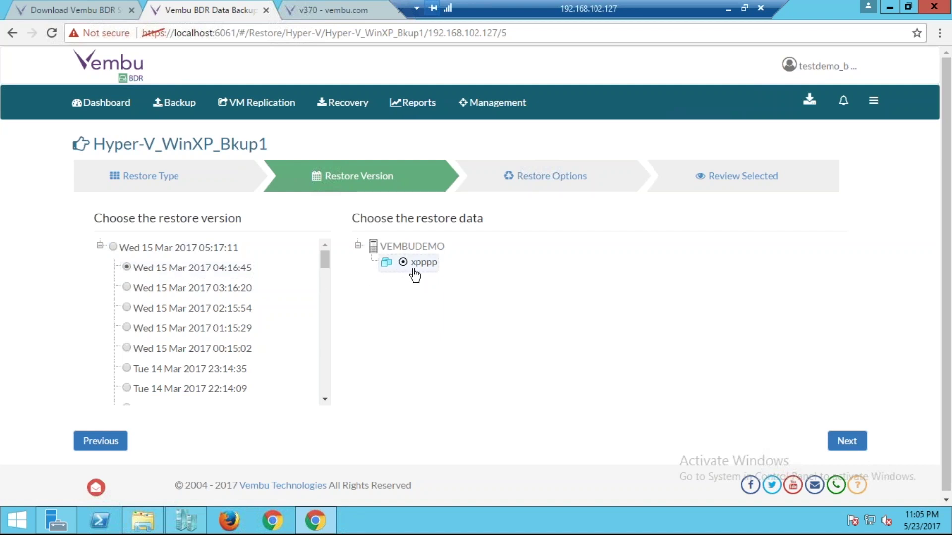
{"action": "left_click", "coordinate": [841, 442]}
- Set the recovery software to Hyper-V with 1 GB startup RAM, and launch the restore
{"action": "left_click", "coordinate": [341, 251]}
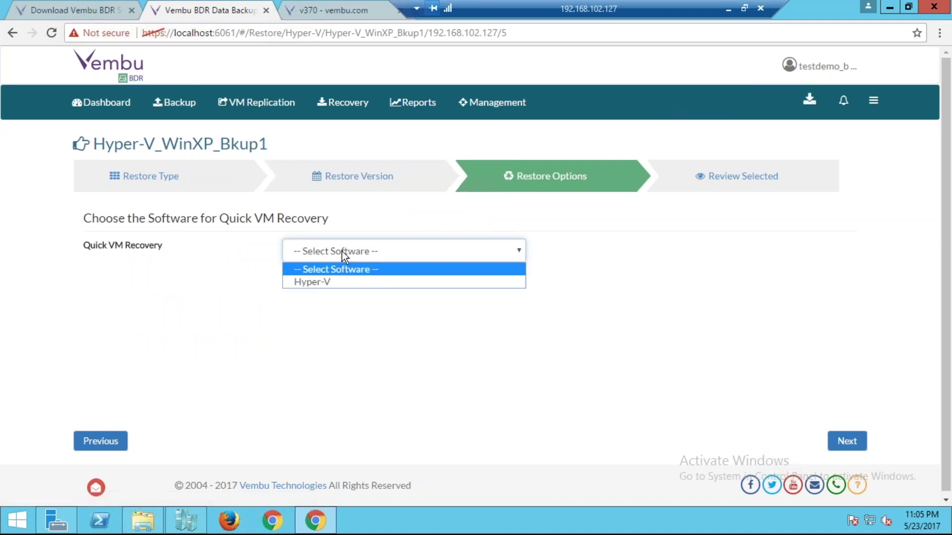
{"action": "left_click", "coordinate": [328, 282]}
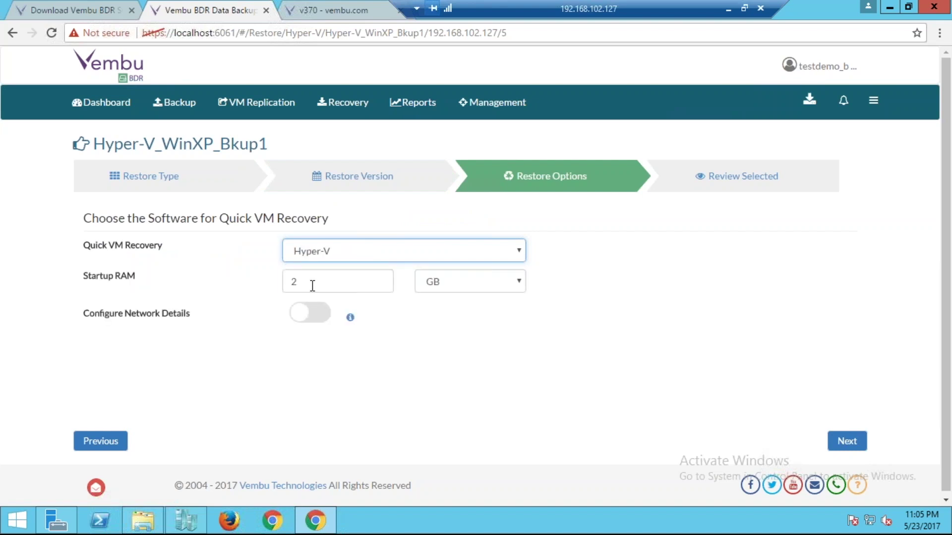
{"action": "left_click", "coordinate": [313, 285]}
{"action": "key", "text": "BackSpace"}
{"action": "type", "text": "1"}
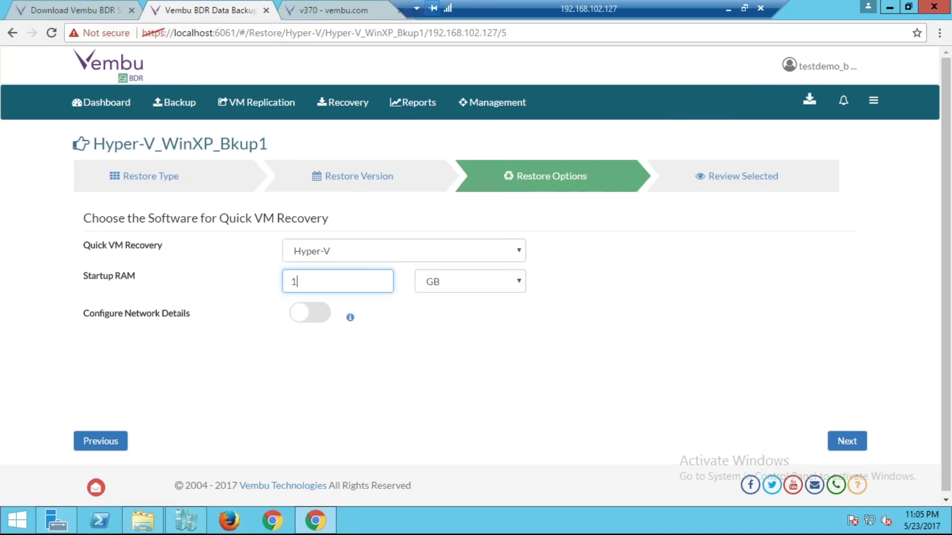
{"action": "left_click", "coordinate": [853, 443]}
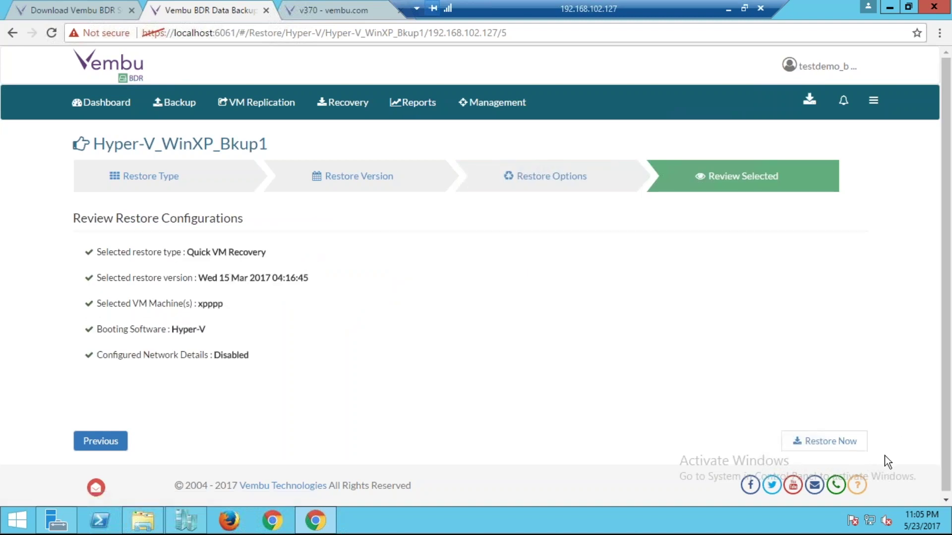
{"action": "left_click", "coordinate": [839, 443]}
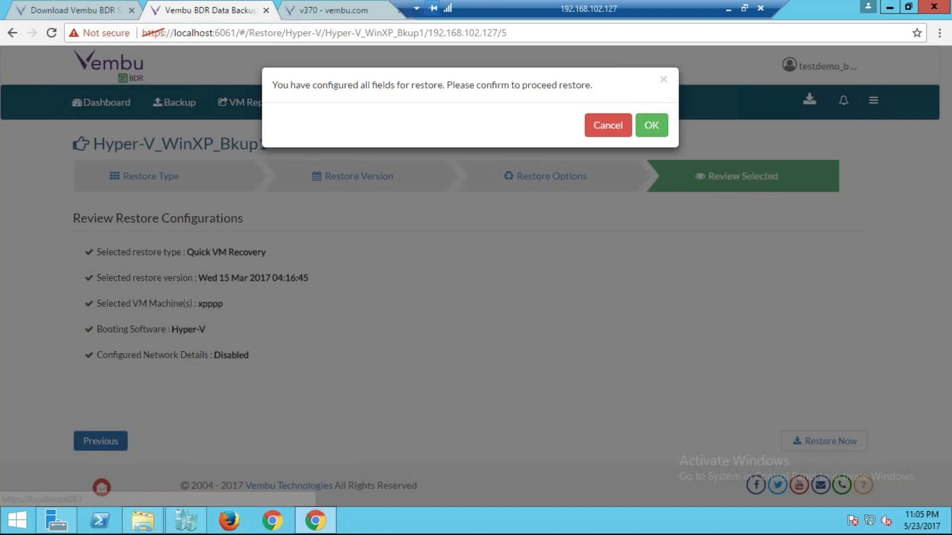
{"action": "left_click", "coordinate": [664, 126]}
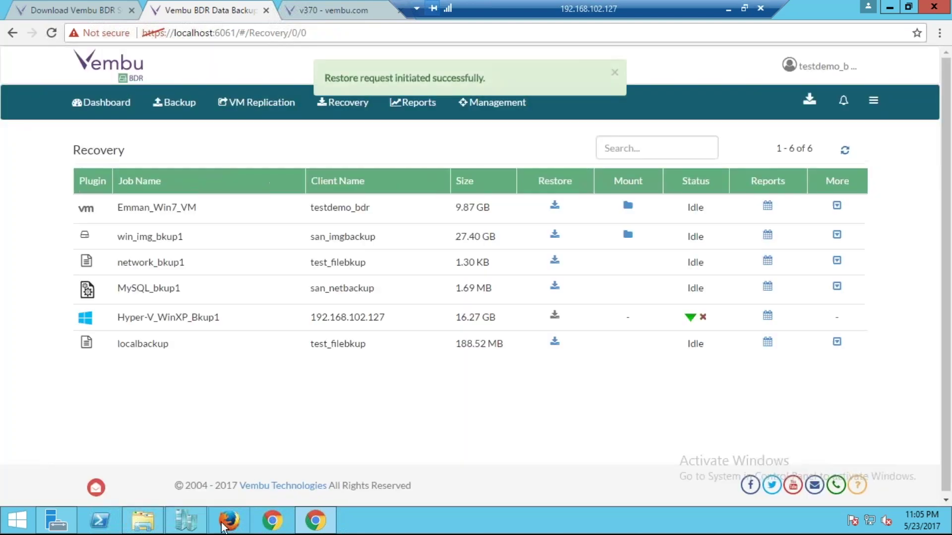
- Switch to Hyper-V Manager and check the restored xpppp virtual machine's startup in its console, closing the console when done
{"action": "mouse_move", "coordinate": [202, 529]}
{"action": "left_click", "coordinate": [199, 528]}
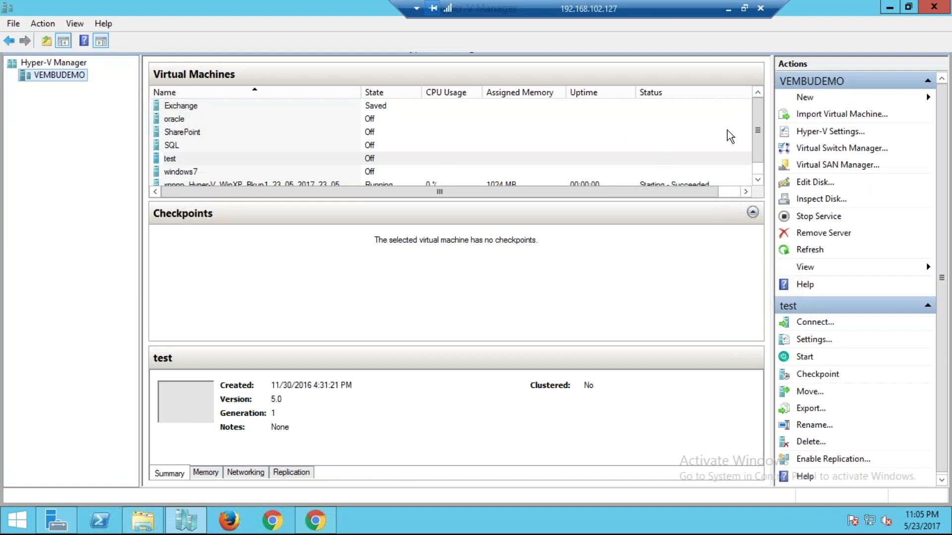
{"action": "scroll", "coordinate": [765, 124], "scroll_direction": "down", "scroll_amount": 1}
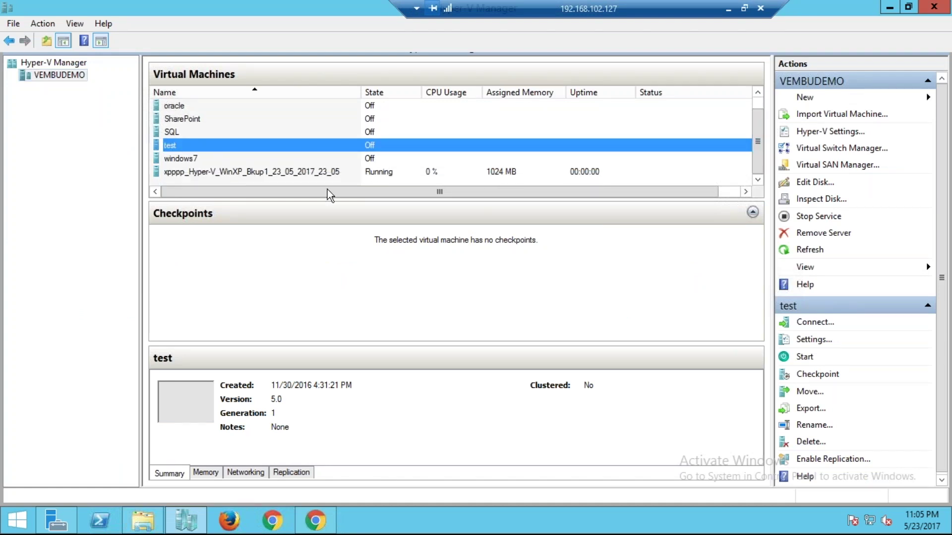
{"action": "left_click", "coordinate": [295, 173]}
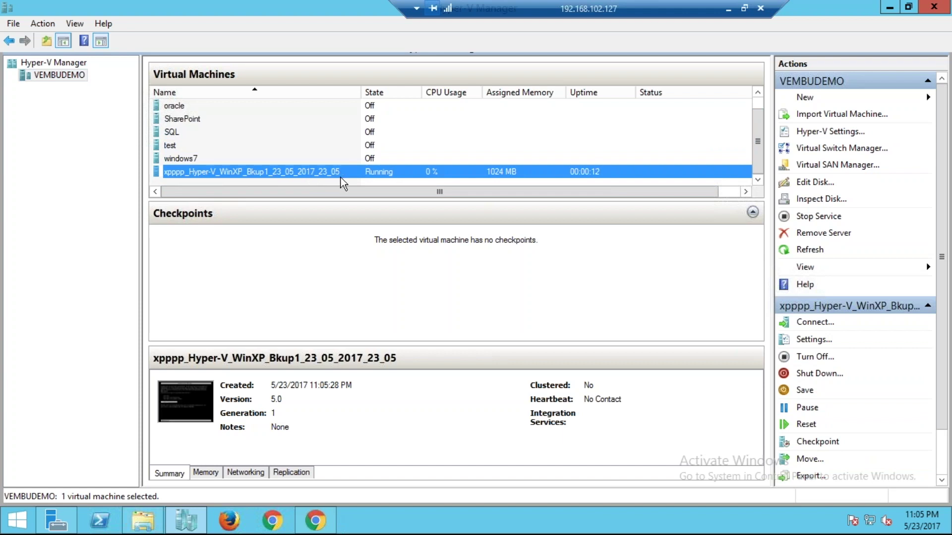
{"action": "right_click", "coordinate": [376, 172]}
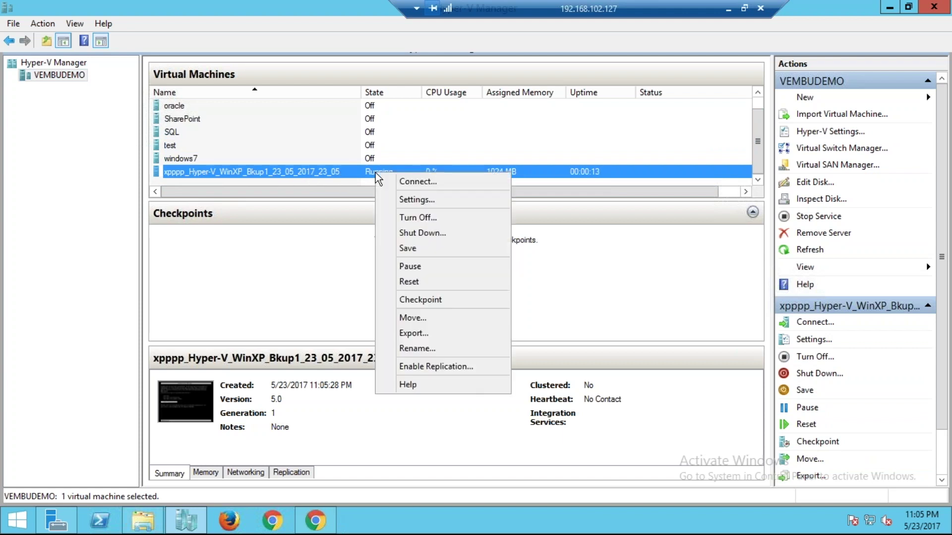
{"action": "left_click", "coordinate": [414, 183]}
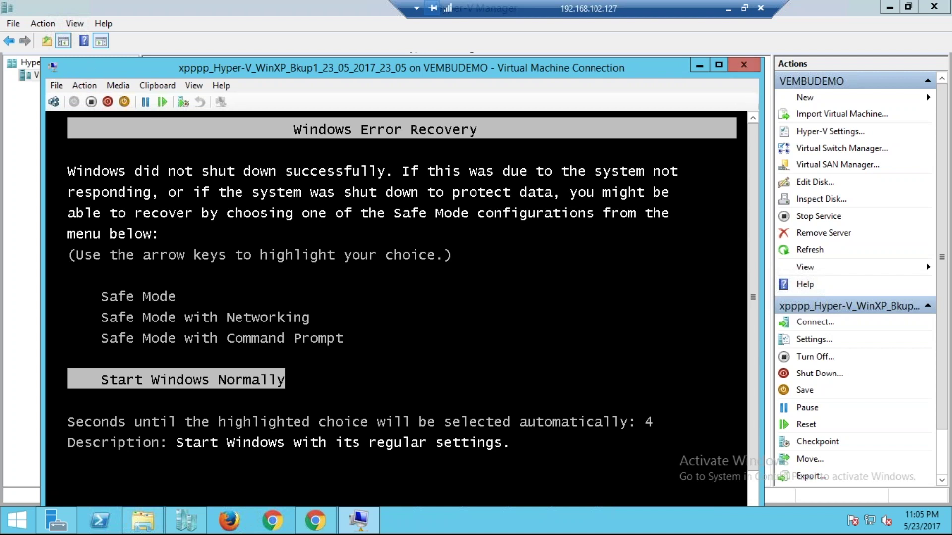
{"action": "left_click", "coordinate": [743, 65]}
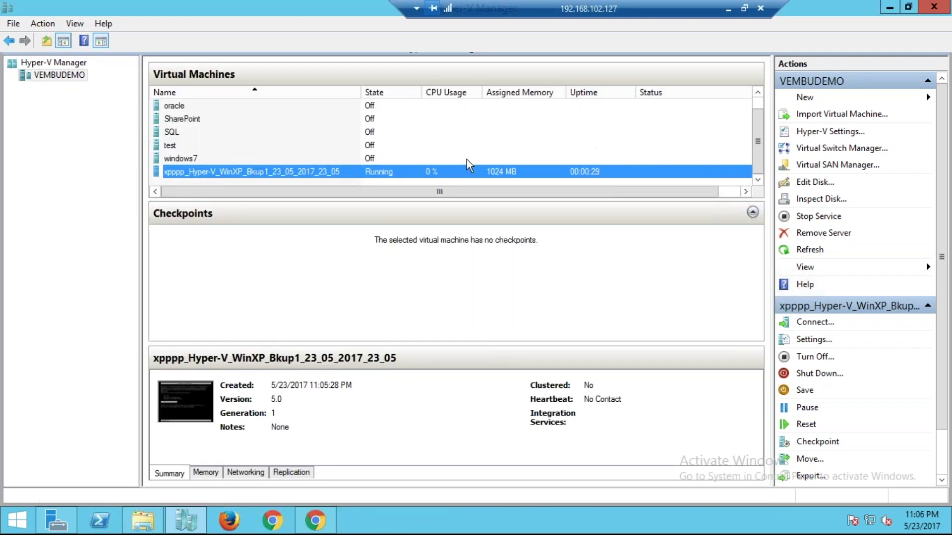
{"action": "mouse_move", "coordinate": [191, 528]}
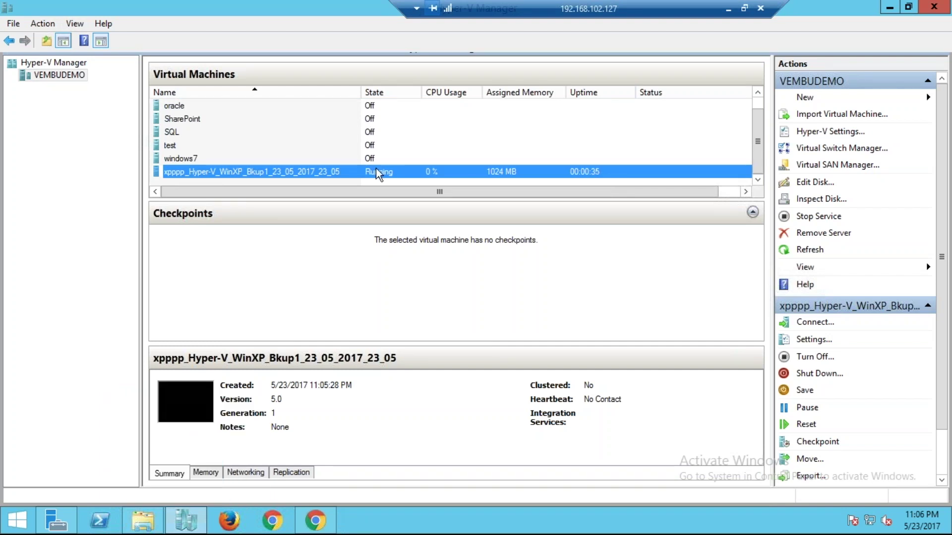
- Switch back to Vembu BDR in Chrome and begin a Quick VM Recovery for the VMware backup job
{"action": "left_click", "coordinate": [317, 520]}
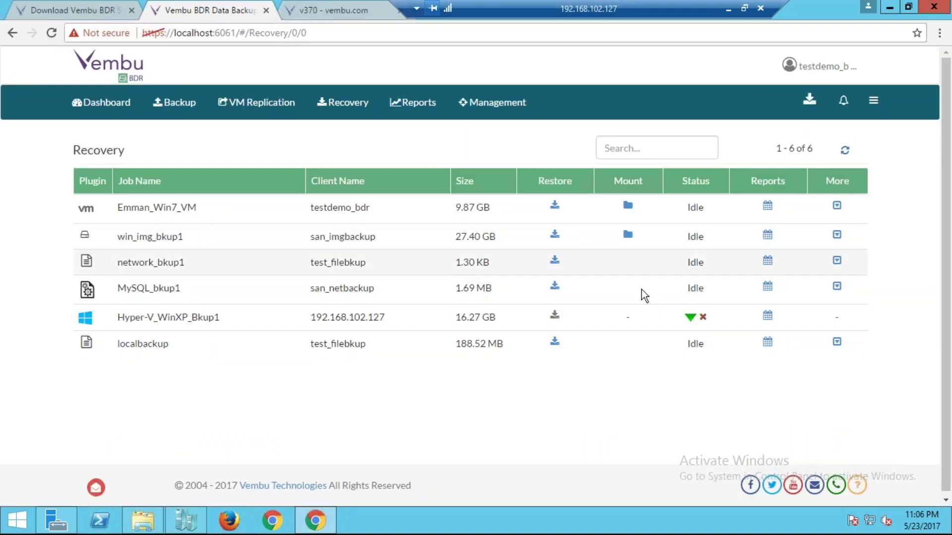
{"action": "left_click", "coordinate": [555, 205]}
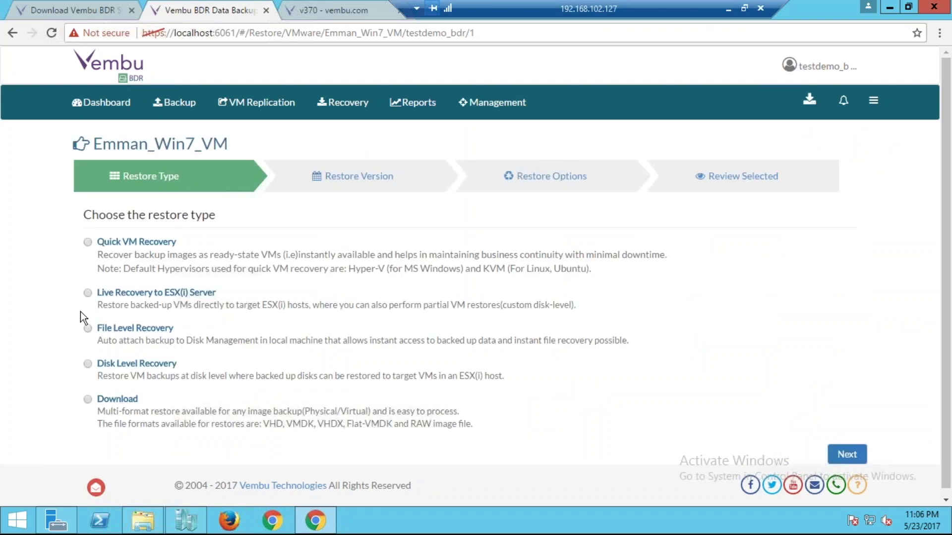
{"action": "left_click", "coordinate": [87, 243]}
{"action": "left_click", "coordinate": [847, 453]}
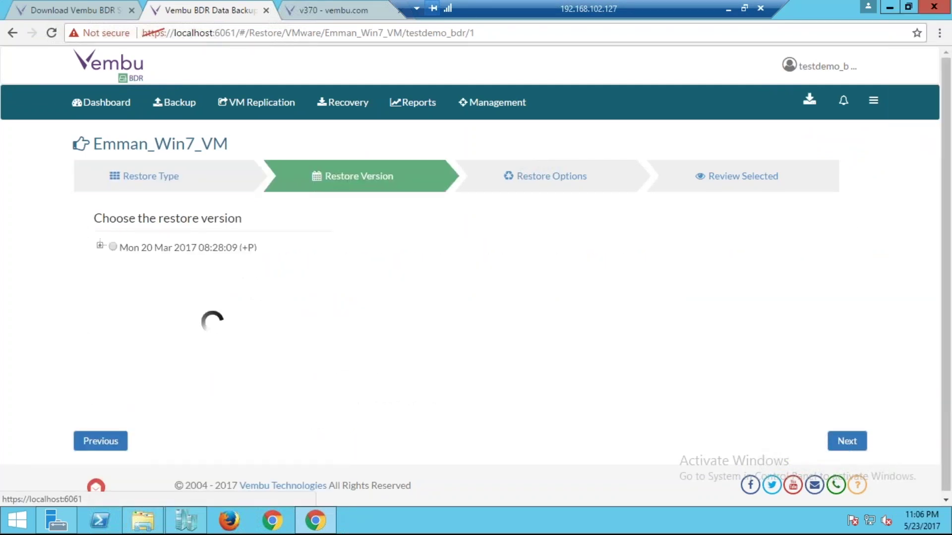
- View the VMware target options for recovering machine sdtg from the version Mon 20 Mar 2017 08:28:09 (+P)
{"action": "left_click", "coordinate": [113, 246]}
{"action": "left_click", "coordinate": [402, 262]}
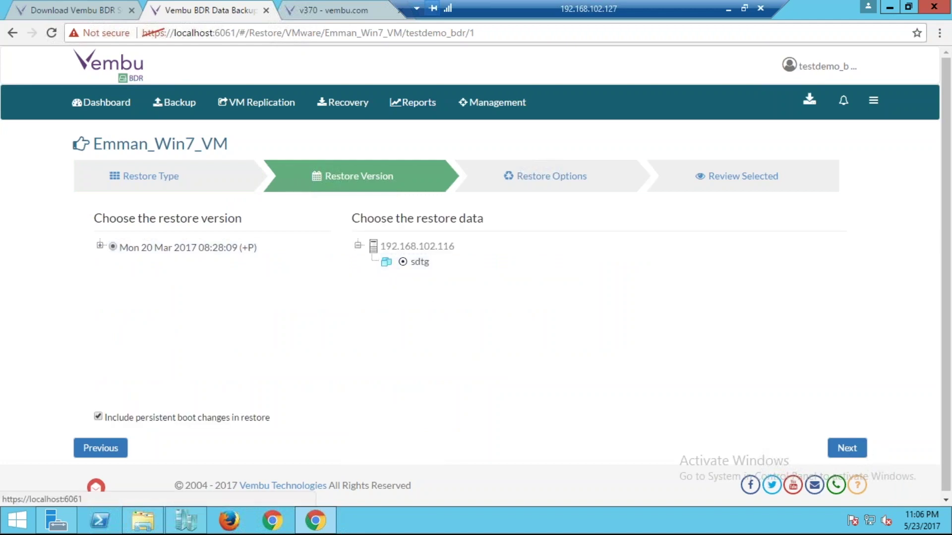
{"action": "left_click", "coordinate": [846, 448]}
{"action": "left_click", "coordinate": [343, 252]}
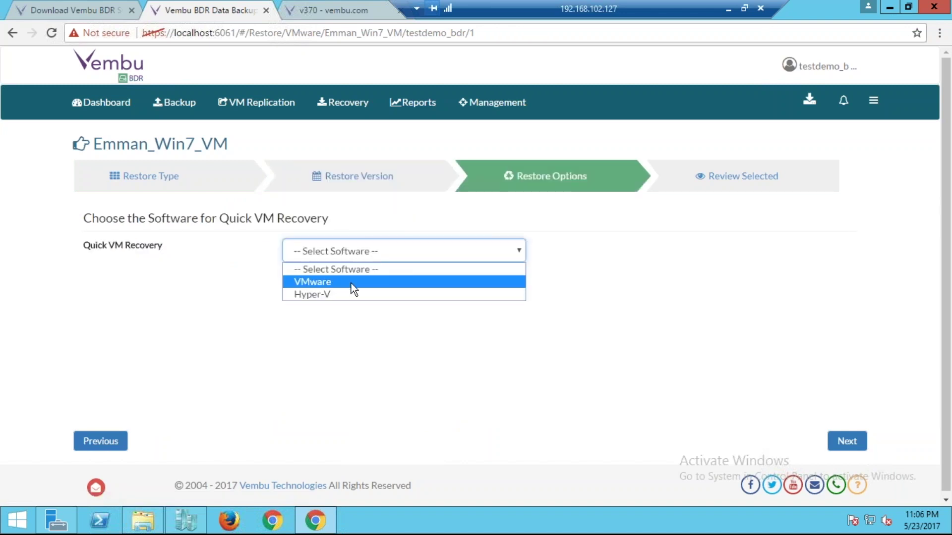
{"action": "left_click", "coordinate": [351, 283]}
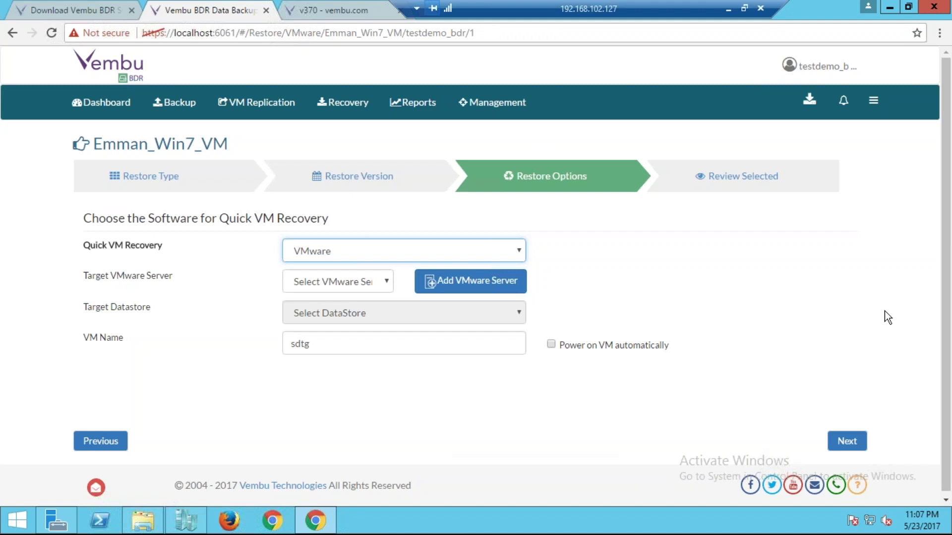
- Try to unmount the Hyper-V_WinXP_Bkup1 backup from the recovery list
{"action": "left_click", "coordinate": [347, 108]}
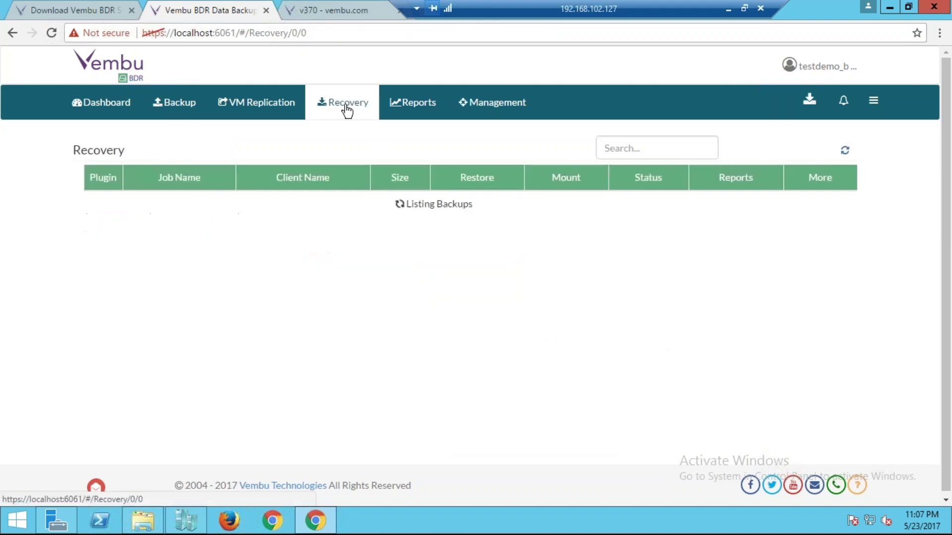
{"action": "left_click", "coordinate": [628, 315]}
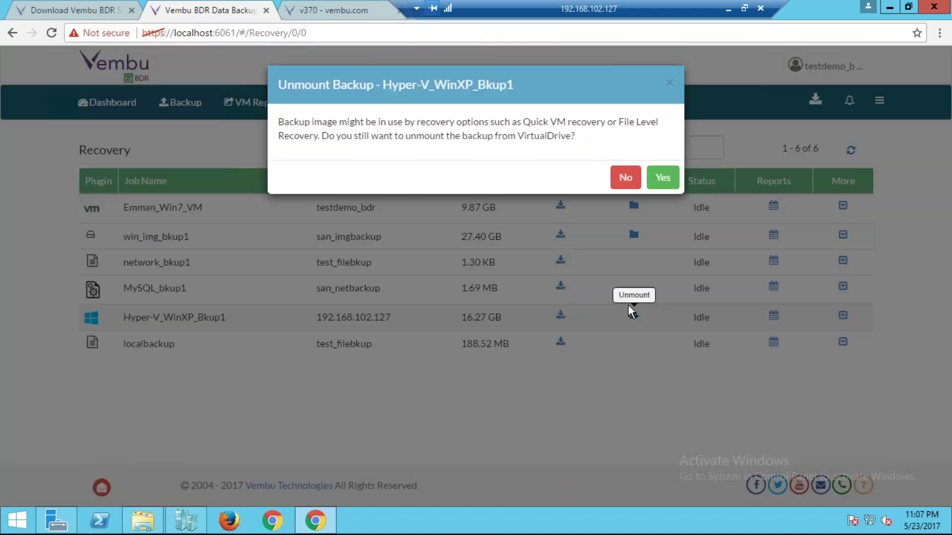
{"action": "left_click", "coordinate": [660, 178]}
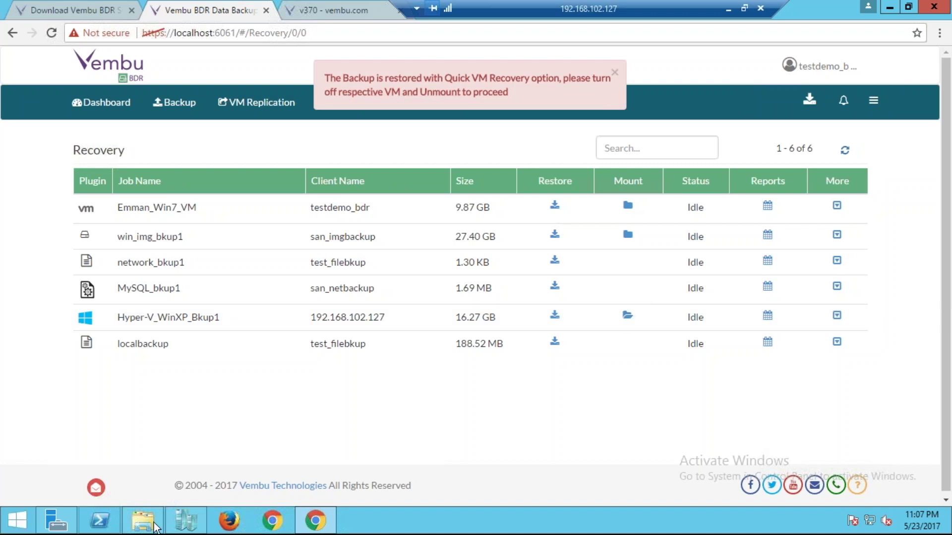
- Switch to Hyper-V Manager and turn off the restored xpppp_Hyper-V_WinXP_Bkup1 virtual machine
{"action": "left_click", "coordinate": [191, 518]}
{"action": "right_click", "coordinate": [440, 175]}
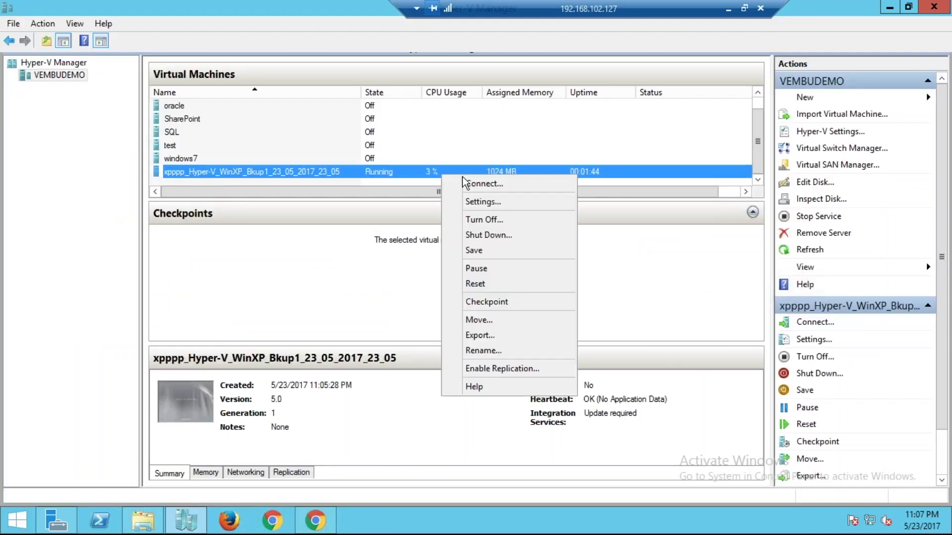
{"action": "left_click", "coordinate": [491, 218]}
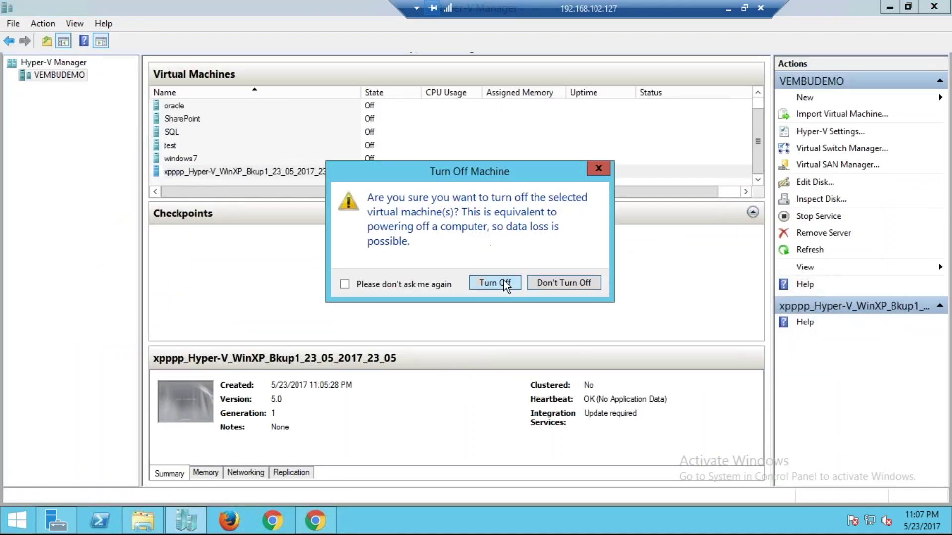
{"action": "left_click", "coordinate": [504, 282]}
- Return to the Vembu BDR recovery list and unmount the Hyper-V_WinXP_Bkup1 backup
{"action": "left_click", "coordinate": [889, 7]}
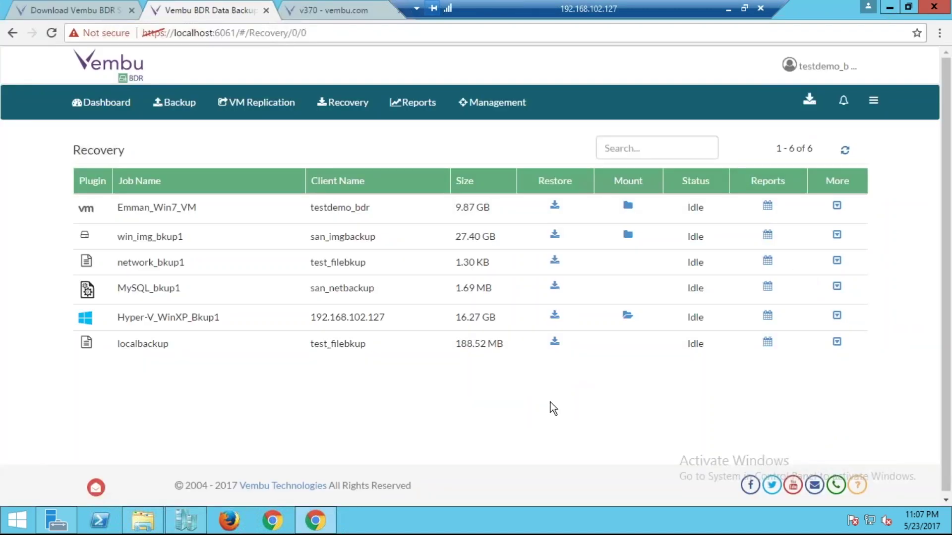
{"action": "left_click", "coordinate": [628, 315]}
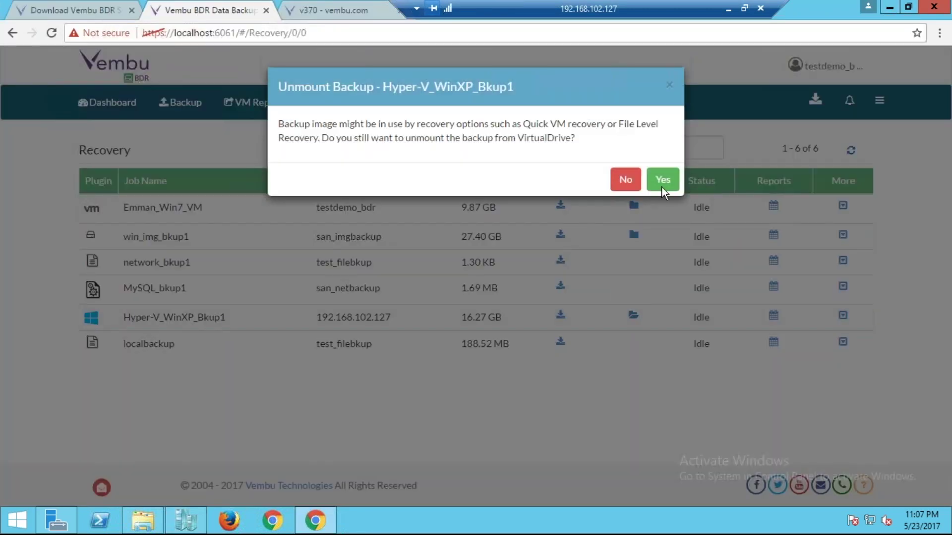
{"action": "left_click", "coordinate": [662, 179]}
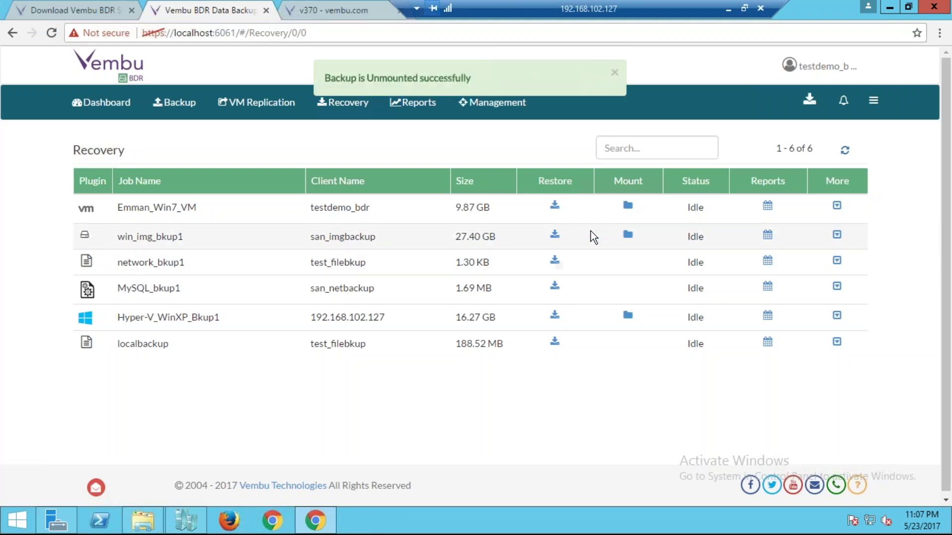
- Configure a File Level Recovery of Emman_Win7_VM using version Mon 20 Mar 2017 04:26:14 and disk win7_nag.vmdk under machine sdtg
{"action": "left_click", "coordinate": [555, 204]}
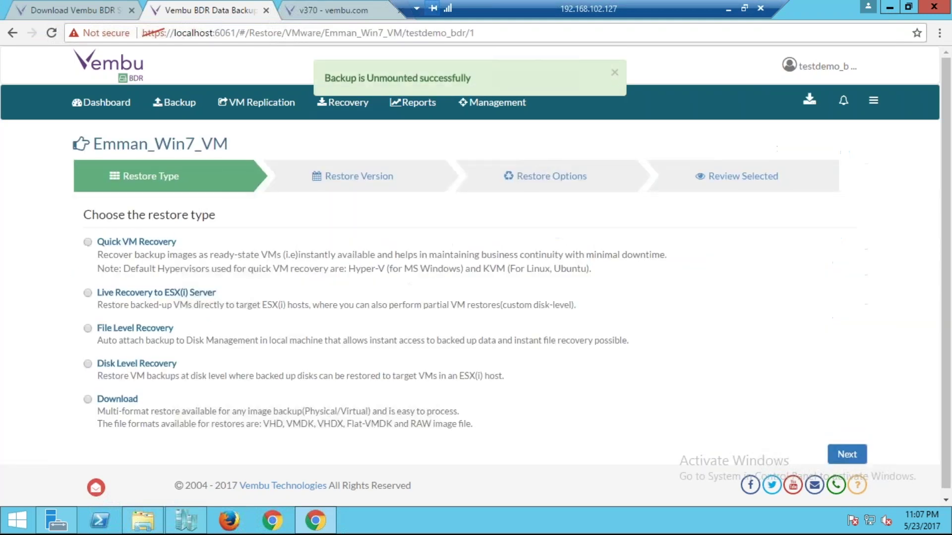
{"action": "left_click", "coordinate": [87, 328]}
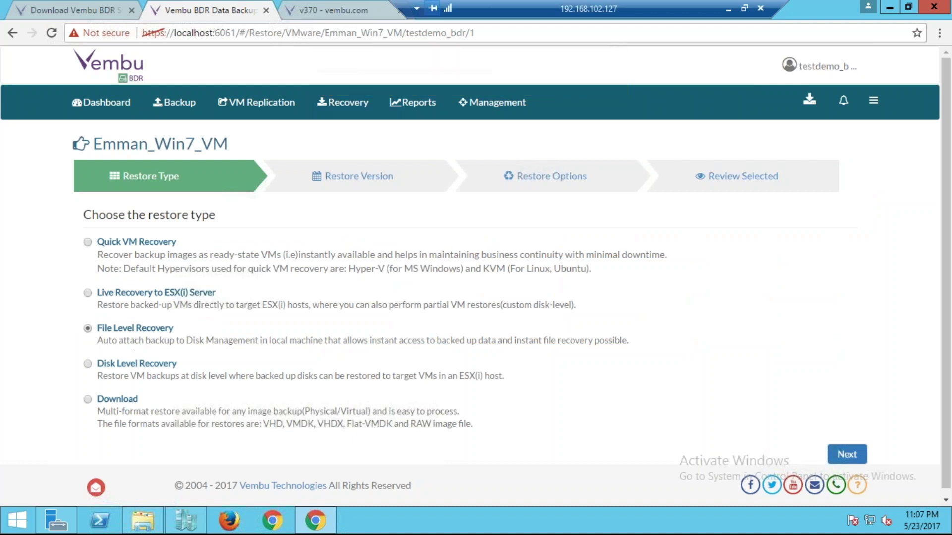
{"action": "left_click", "coordinate": [831, 454]}
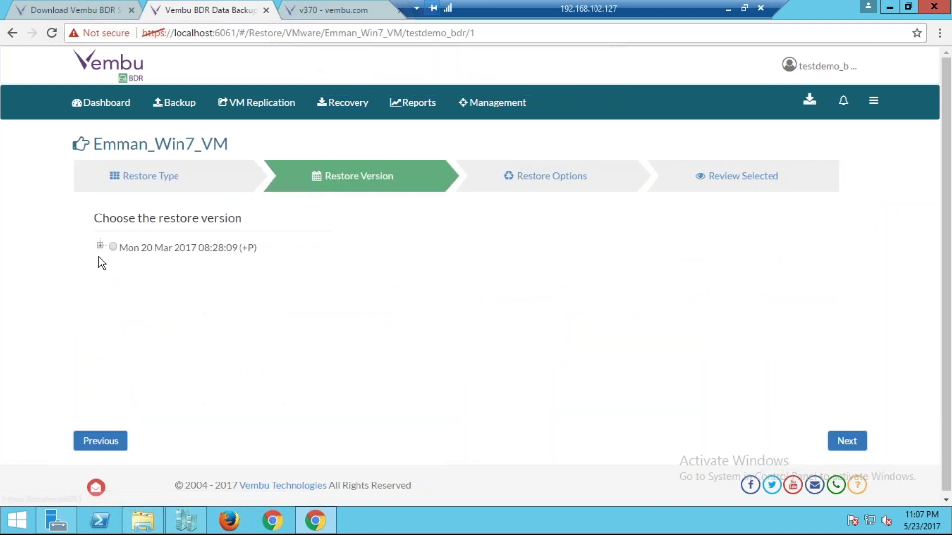
{"action": "left_click", "coordinate": [99, 246]}
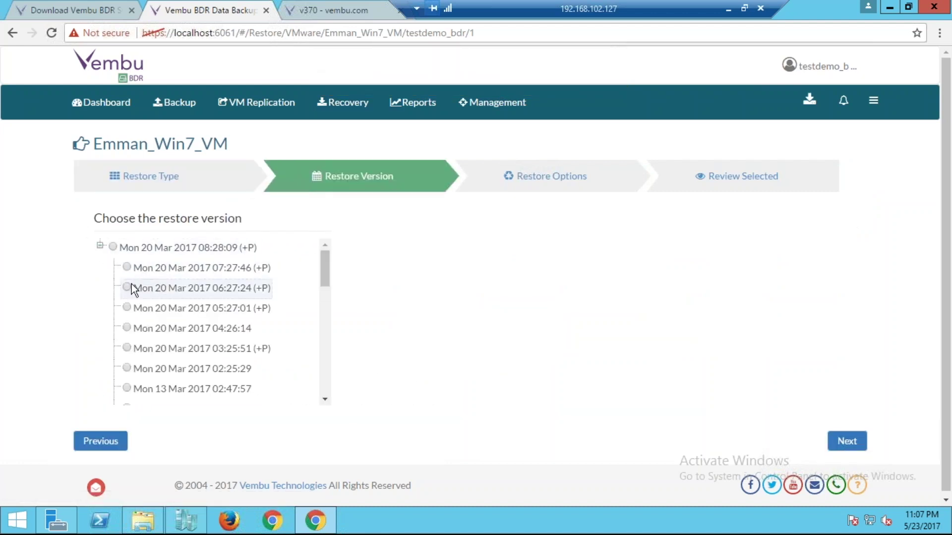
{"action": "left_click", "coordinate": [134, 327]}
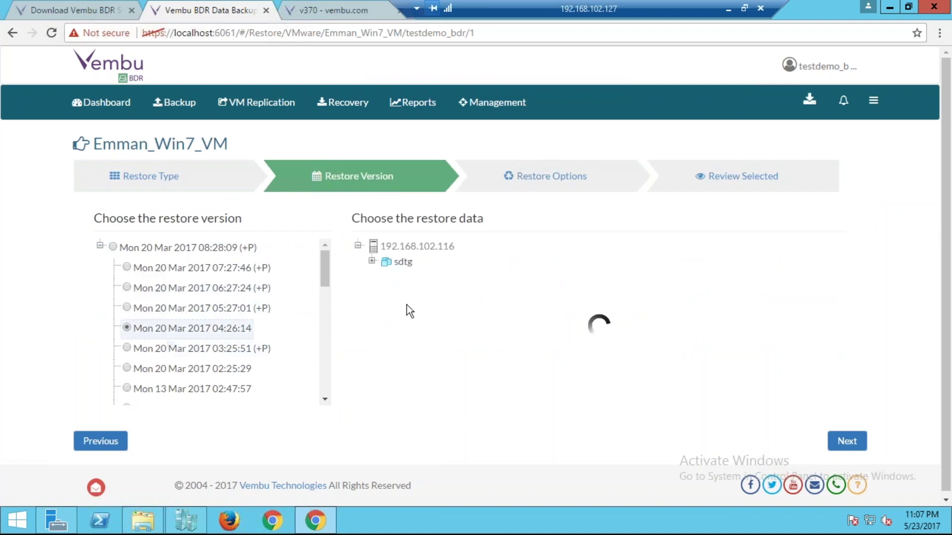
{"action": "left_click", "coordinate": [372, 262]}
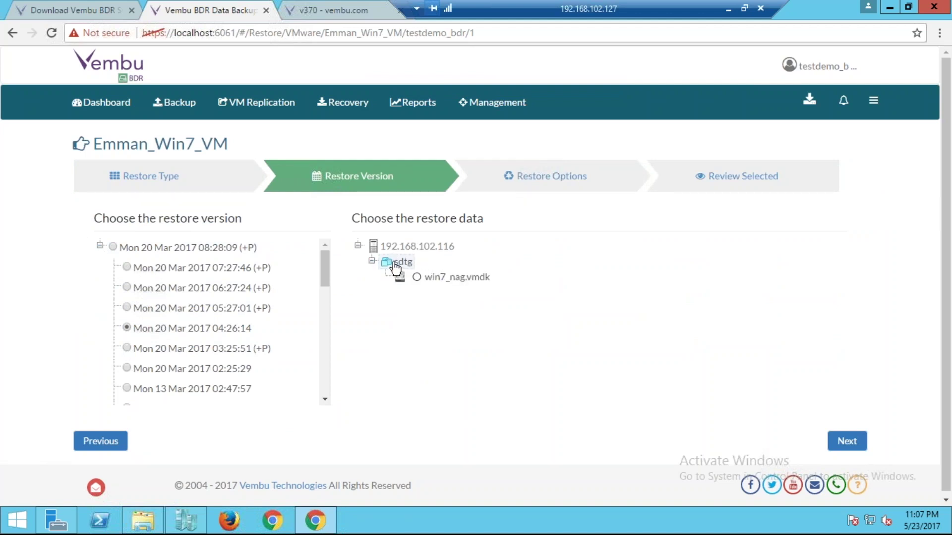
{"action": "left_click", "coordinate": [416, 278]}
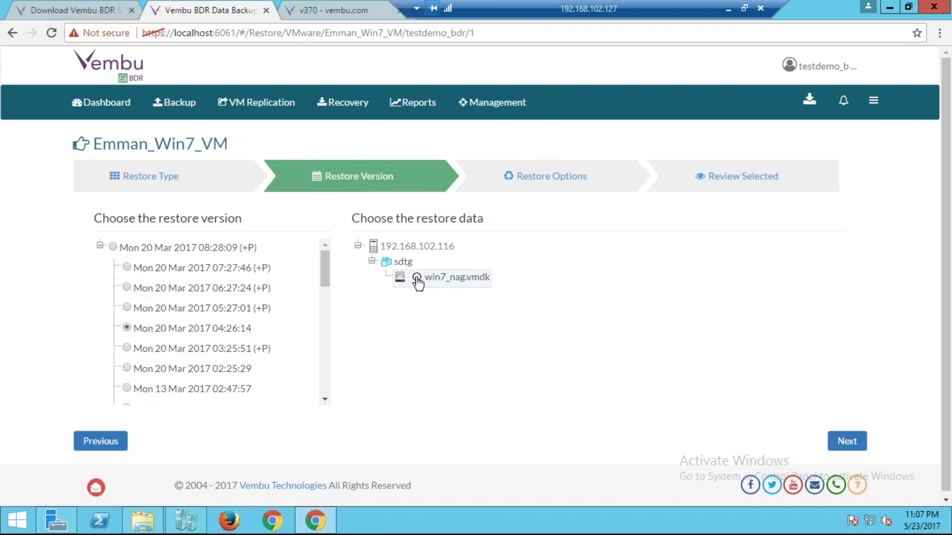
{"action": "left_click", "coordinate": [844, 443]}
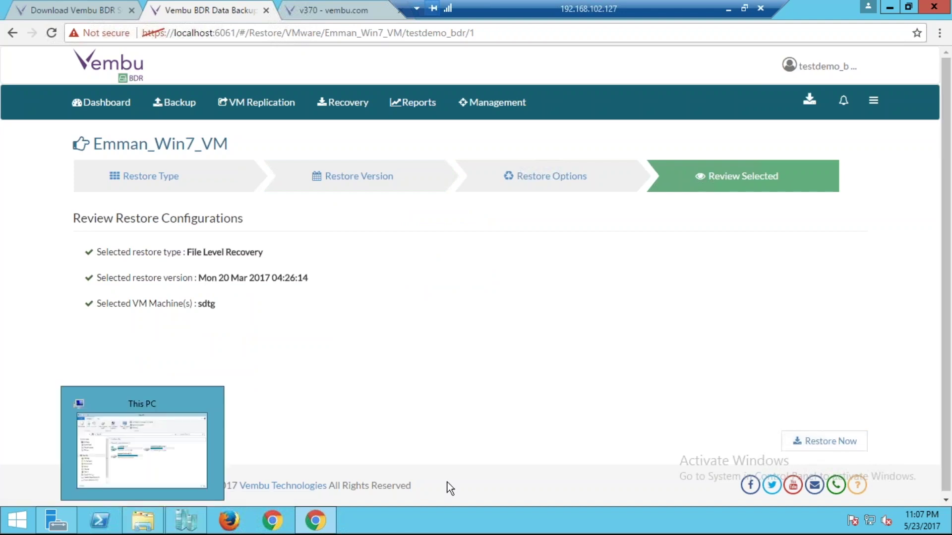
- Check the existing drives in File Explorer, and start the configured file-level restore in Vembu BDR
{"action": "left_click", "coordinate": [142, 520]}
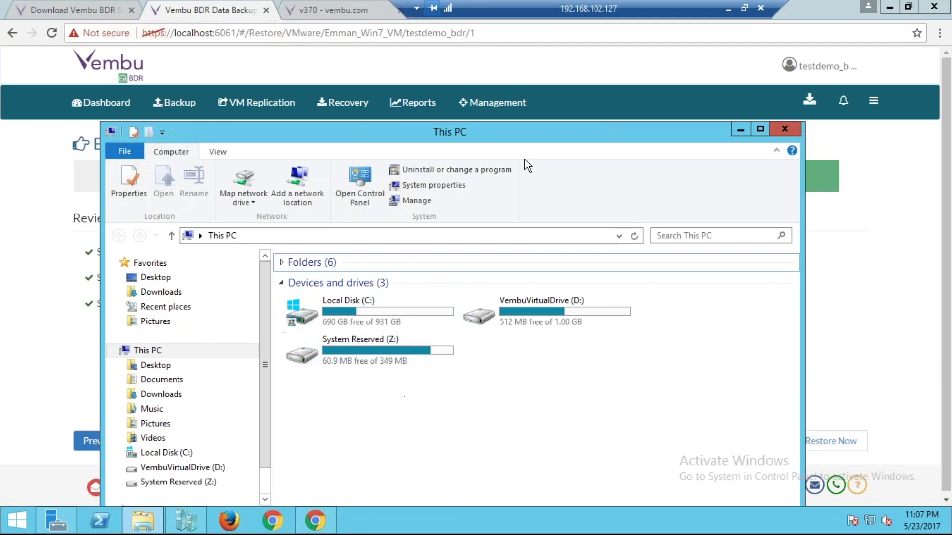
{"action": "left_click_drag", "start_coordinate": [534, 132], "coordinate": [529, 87]}
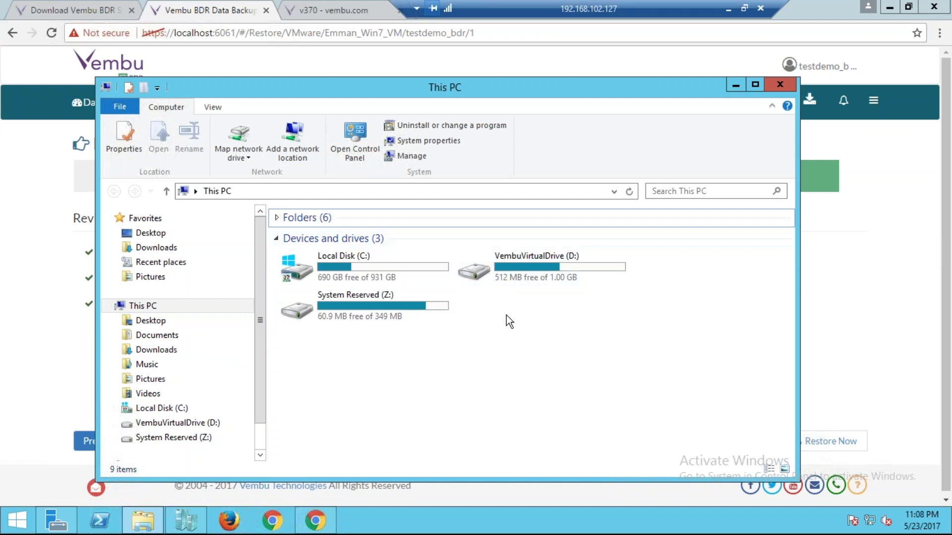
{"action": "left_click", "coordinate": [187, 523]}
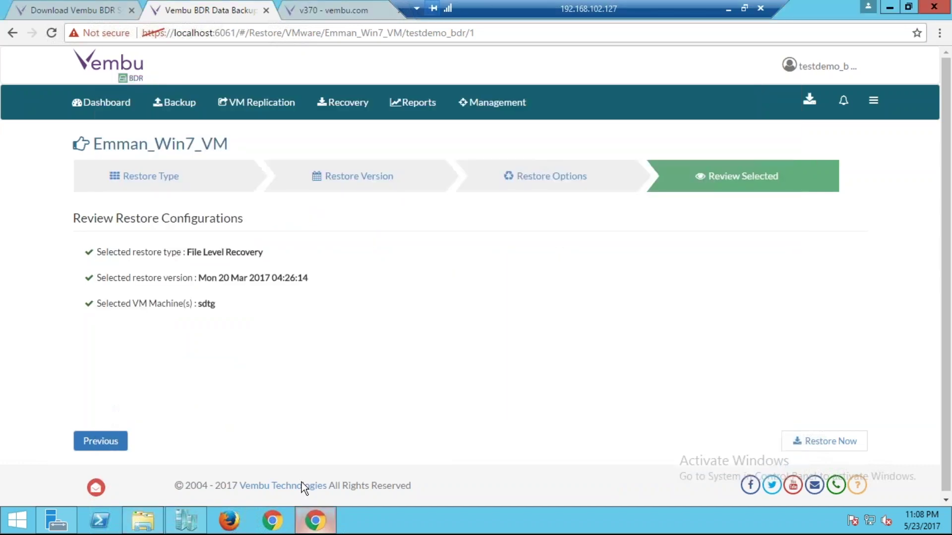
{"action": "left_click", "coordinate": [863, 448]}
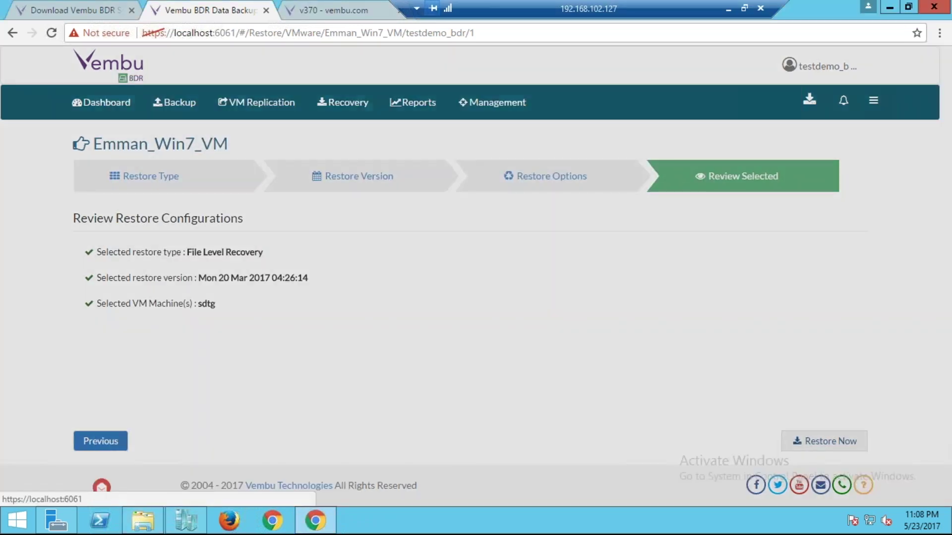
{"action": "left_click", "coordinate": [651, 125]}
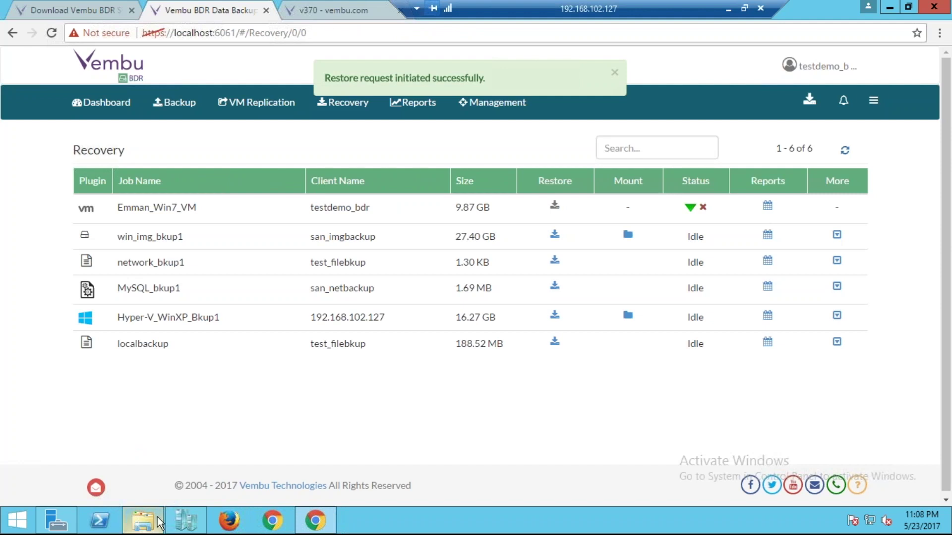
- Switch to File Explorer and examine the mounted Local Disk (X:) and its Program Files folder
{"action": "mouse_move", "coordinate": [155, 524]}
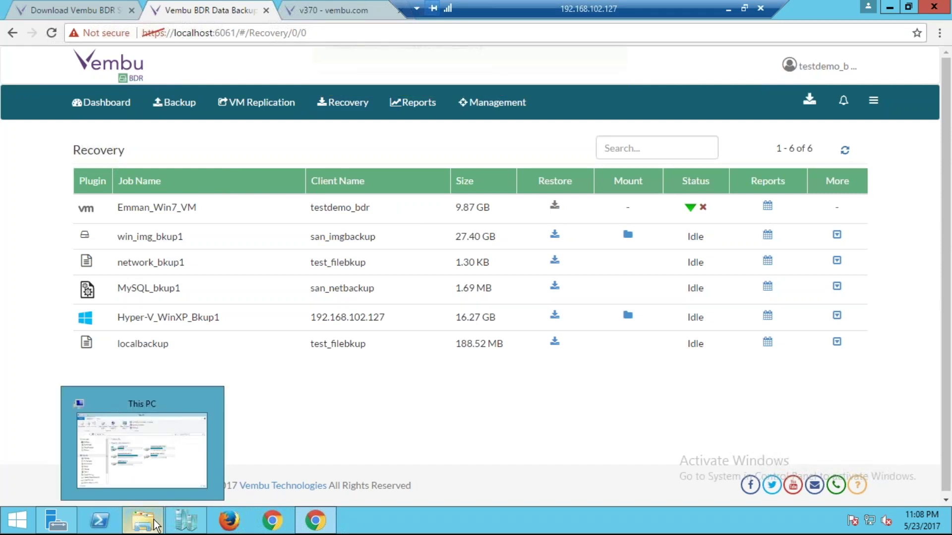
{"action": "left_click", "coordinate": [155, 524]}
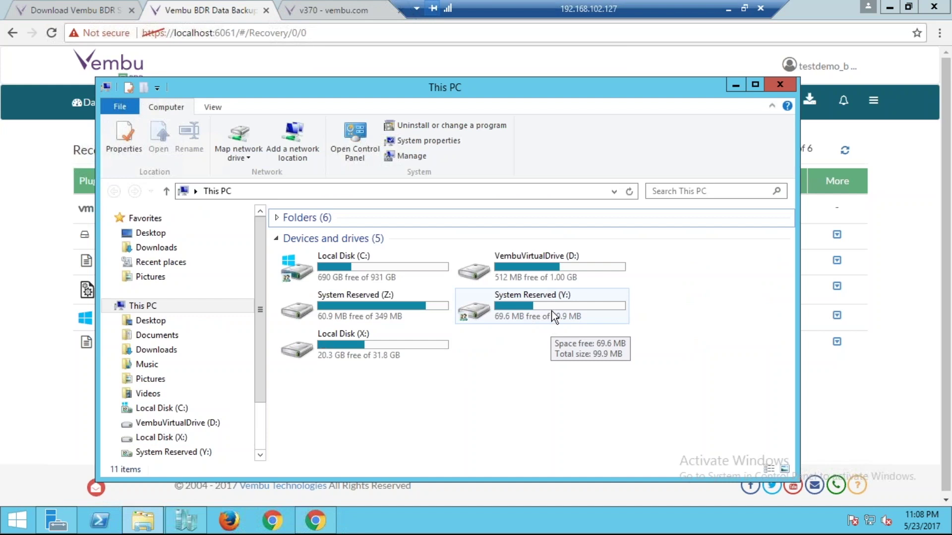
{"action": "double_click", "coordinate": [426, 346]}
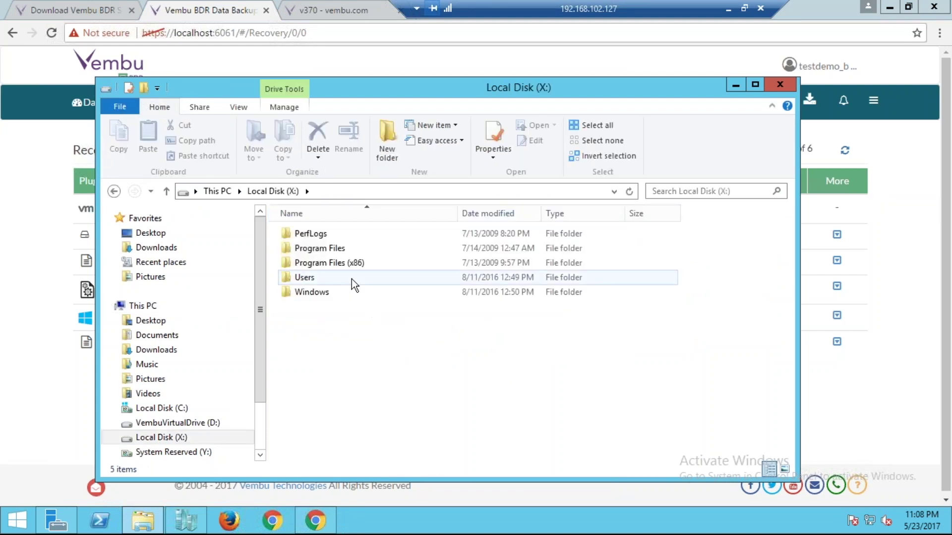
{"action": "double_click", "coordinate": [327, 248]}
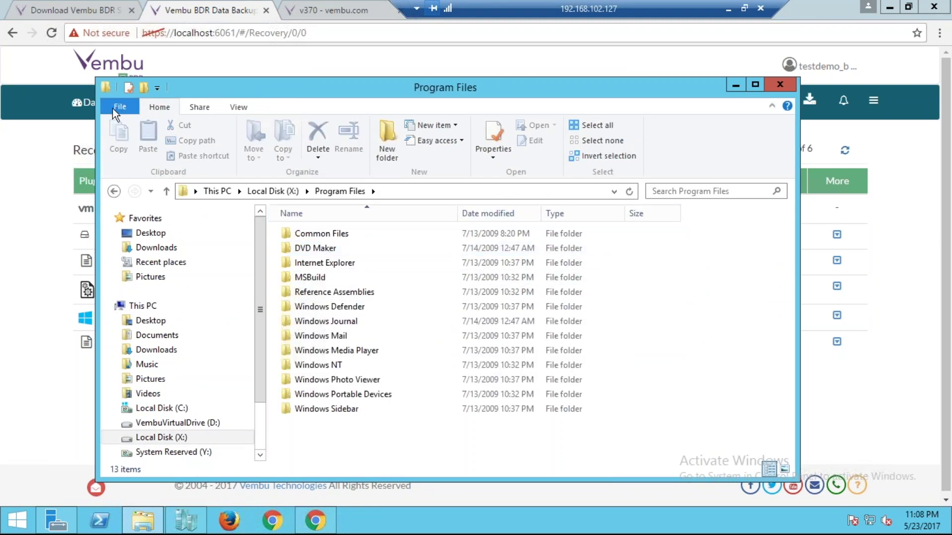
{"action": "left_click", "coordinate": [728, 86]}
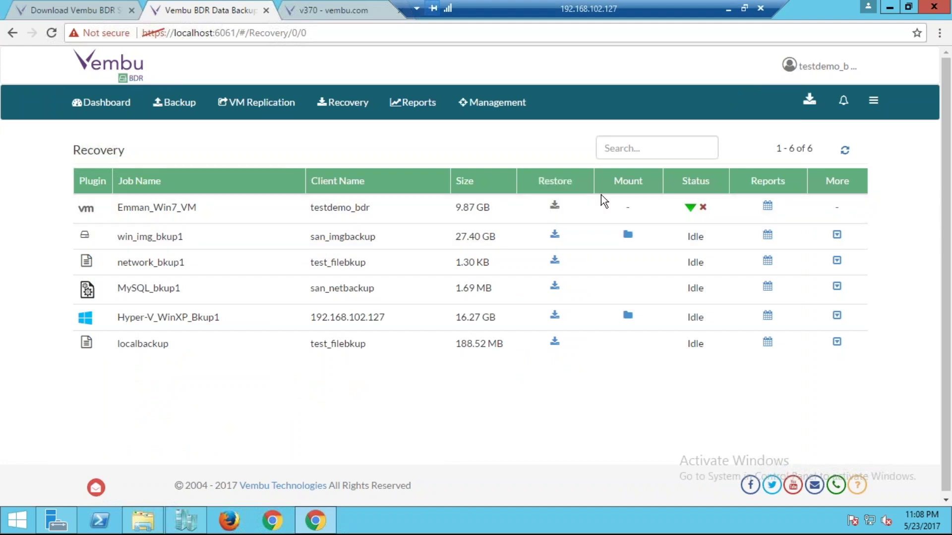
- View the restore progress of Emman_Win7_VM in Vembu BDR and unmount its backup
{"action": "left_click", "coordinate": [693, 208]}
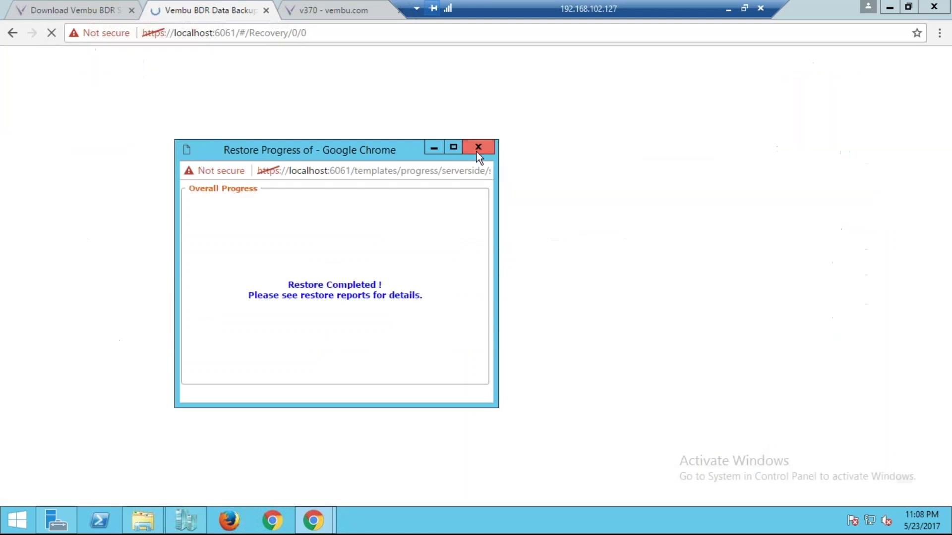
{"action": "left_click", "coordinate": [475, 147]}
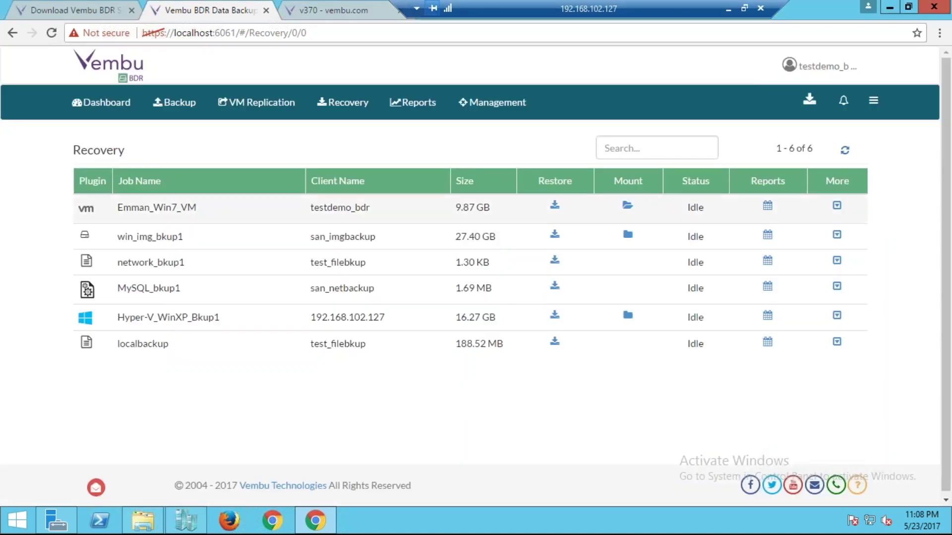
{"action": "left_click", "coordinate": [627, 207]}
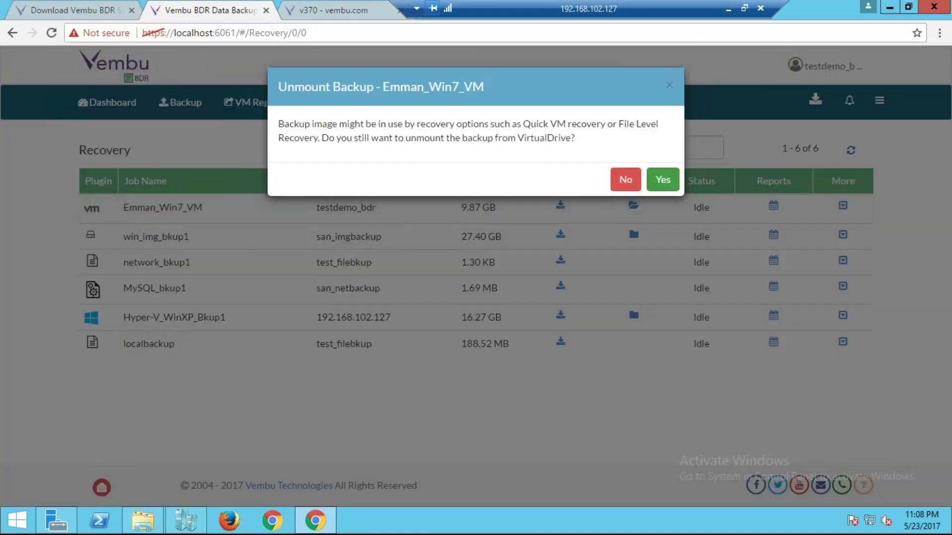
{"action": "left_click", "coordinate": [669, 180]}
- View the Disk Level Recovery target options for Emman_Win7_VM's win7_nag.vmdk from version Mon 20 Mar 2017 08:28:09 (+P), and return to the recovery list
{"action": "left_click", "coordinate": [554, 206]}
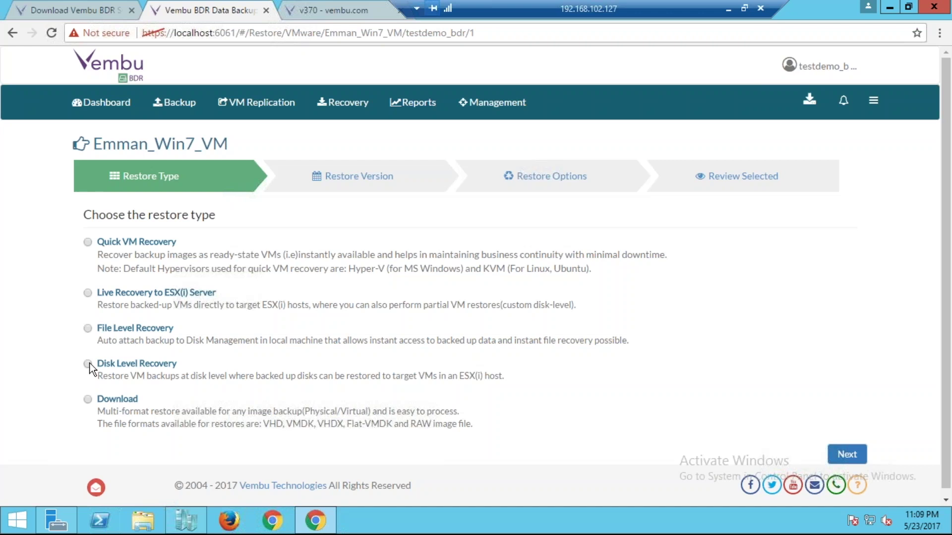
{"action": "left_click", "coordinate": [88, 364]}
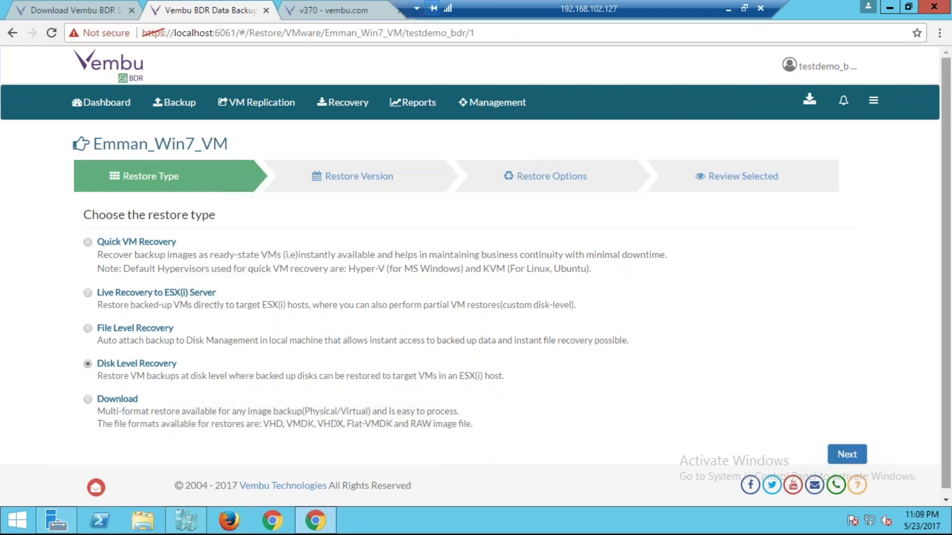
{"action": "left_click", "coordinate": [837, 452]}
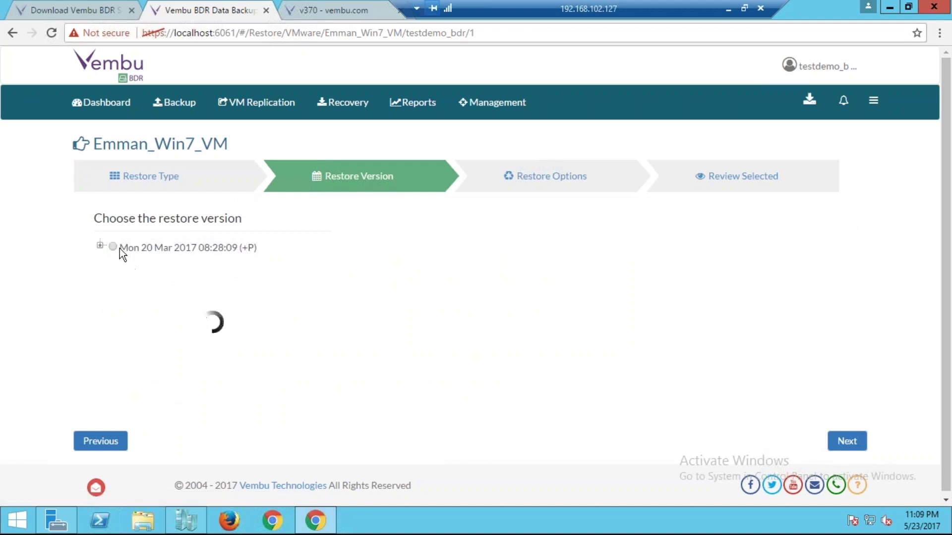
{"action": "left_click", "coordinate": [117, 247]}
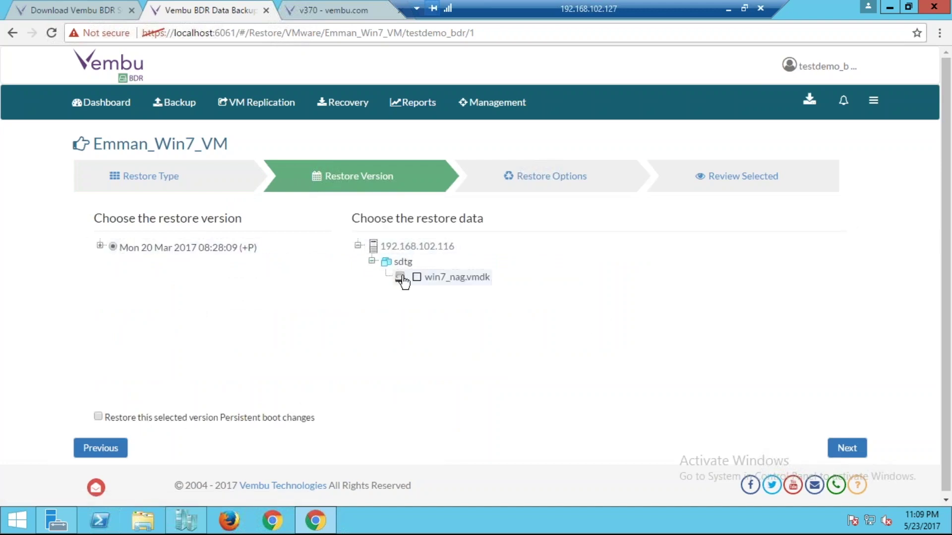
{"action": "left_click", "coordinate": [416, 277]}
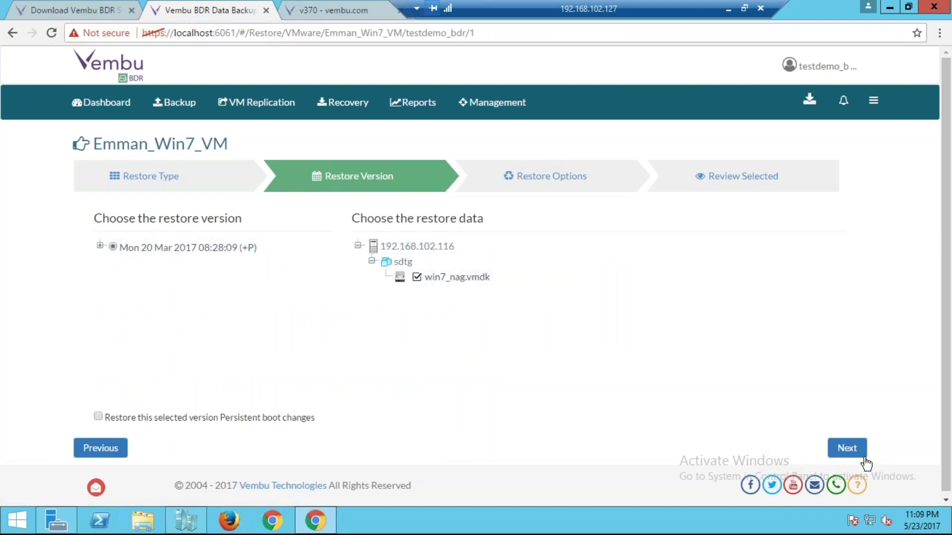
{"action": "left_click", "coordinate": [854, 449]}
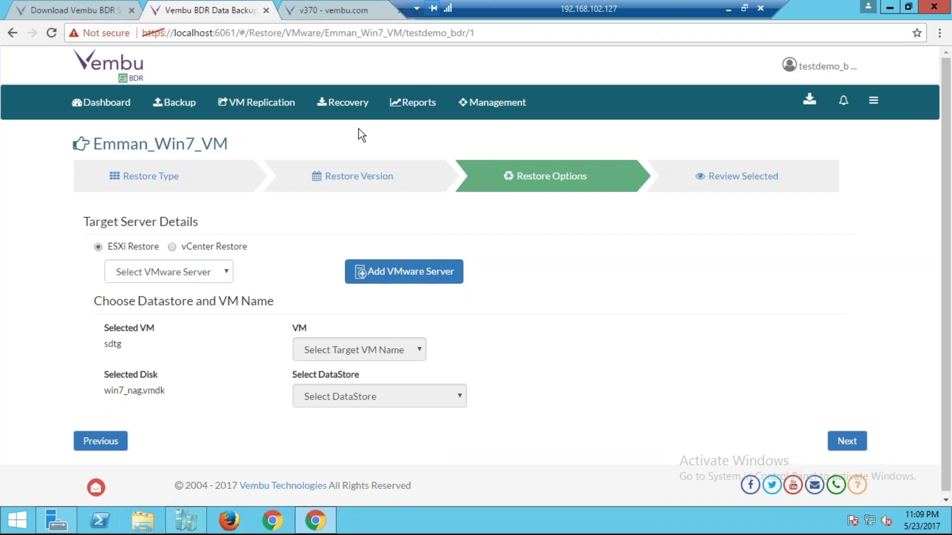
{"action": "left_click", "coordinate": [338, 114]}
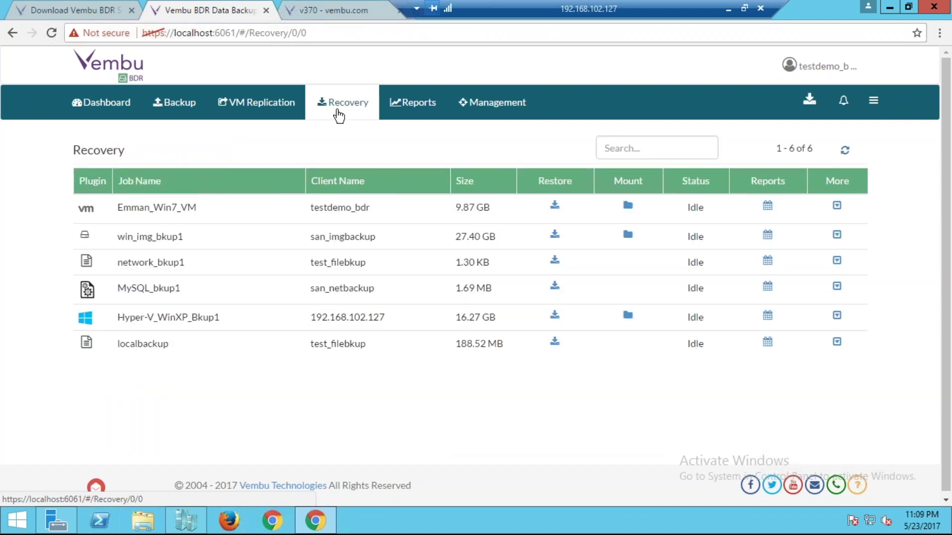
- Configure a Download restore of Emman_Win7_VM with version Mon 20 Mar 2017 08:28:09 (+P) and machine sdtg
{"action": "left_click", "coordinate": [554, 205]}
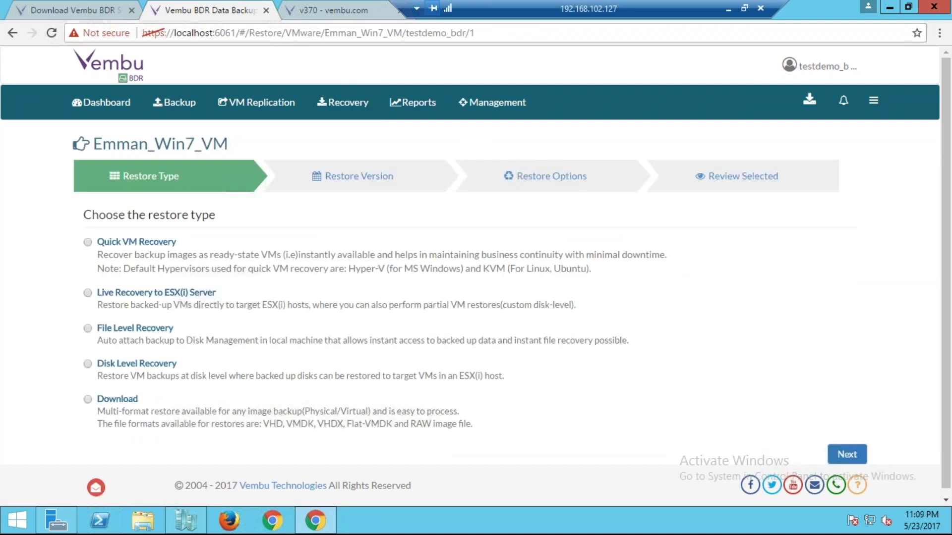
{"action": "left_click", "coordinate": [88, 400]}
{"action": "left_click", "coordinate": [850, 455]}
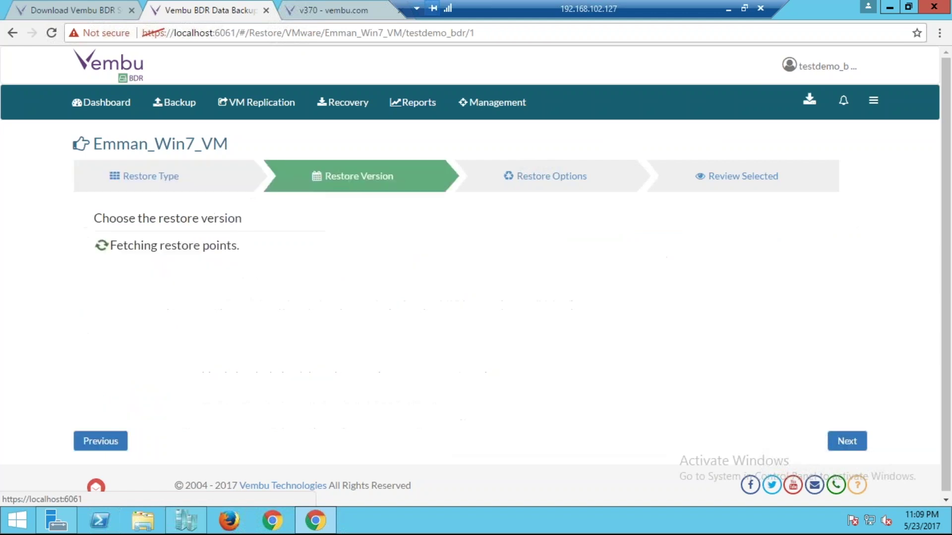
{"action": "left_click", "coordinate": [96, 448]}
{"action": "left_click", "coordinate": [847, 454]}
{"action": "left_click", "coordinate": [112, 248]}
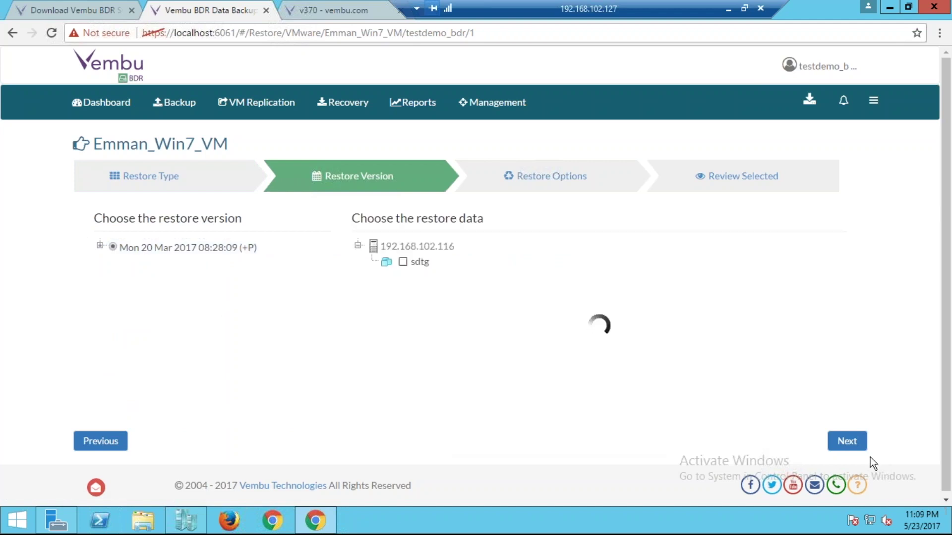
{"action": "left_click", "coordinate": [413, 258]}
{"action": "left_click", "coordinate": [848, 442]}
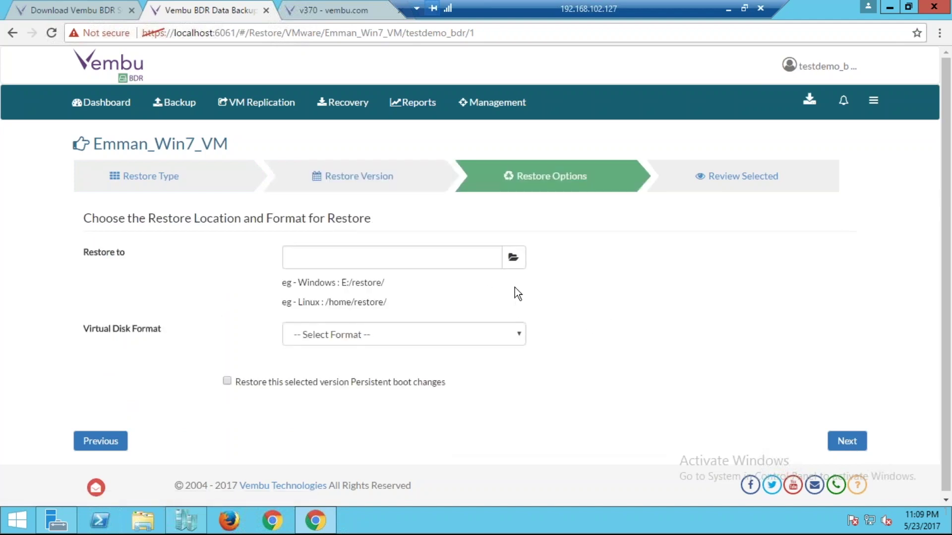
- Set the restore location to Z:/ and the virtual disk format to VMDK, then leave the restore for the recovery list
{"action": "left_click", "coordinate": [514, 257]}
{"action": "left_click", "coordinate": [131, 260]}
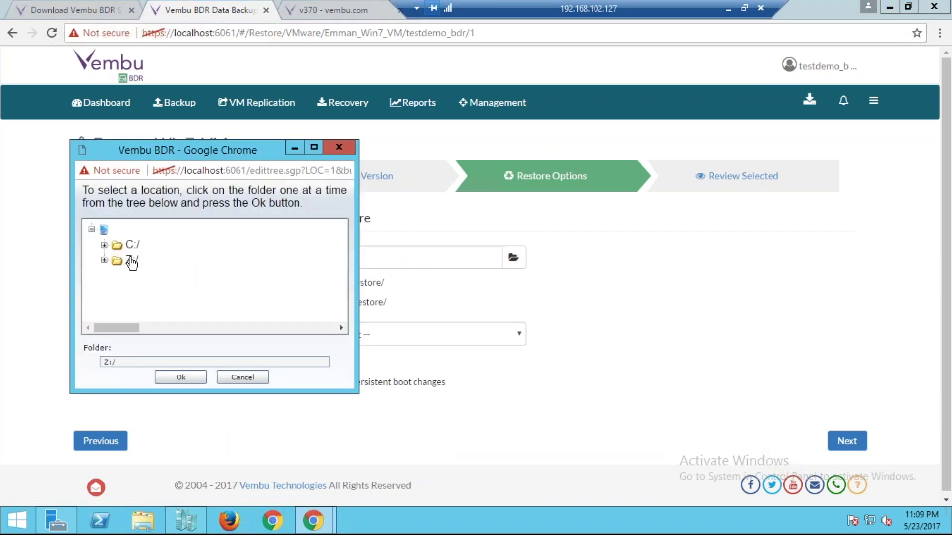
{"action": "left_click", "coordinate": [174, 376]}
{"action": "left_click", "coordinate": [399, 335]}
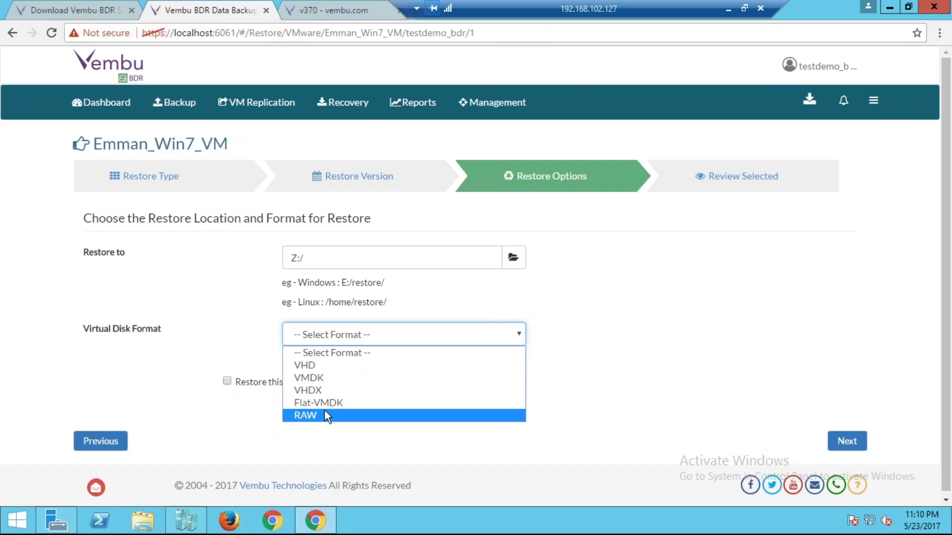
{"action": "left_click", "coordinate": [333, 370]}
{"action": "left_click", "coordinate": [368, 333]}
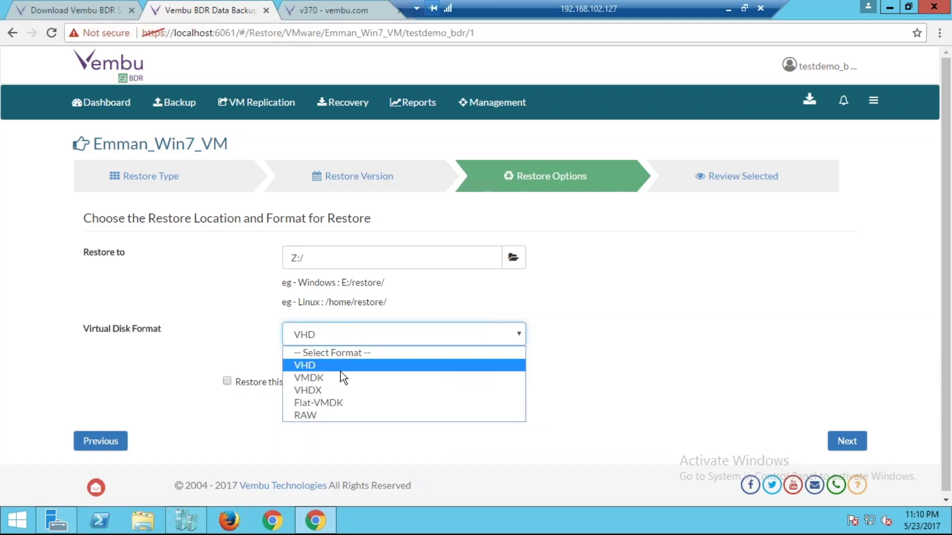
{"action": "left_click", "coordinate": [337, 379]}
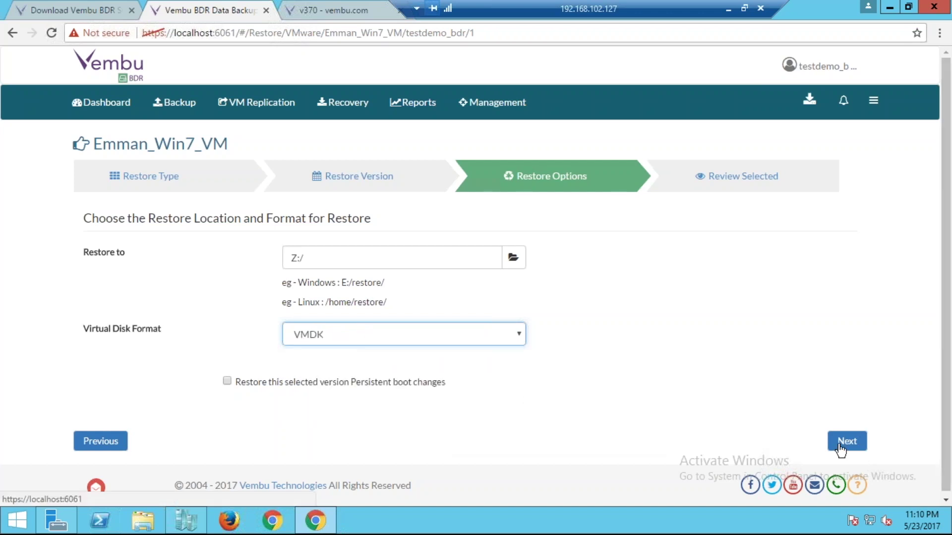
{"action": "left_click", "coordinate": [355, 342]}
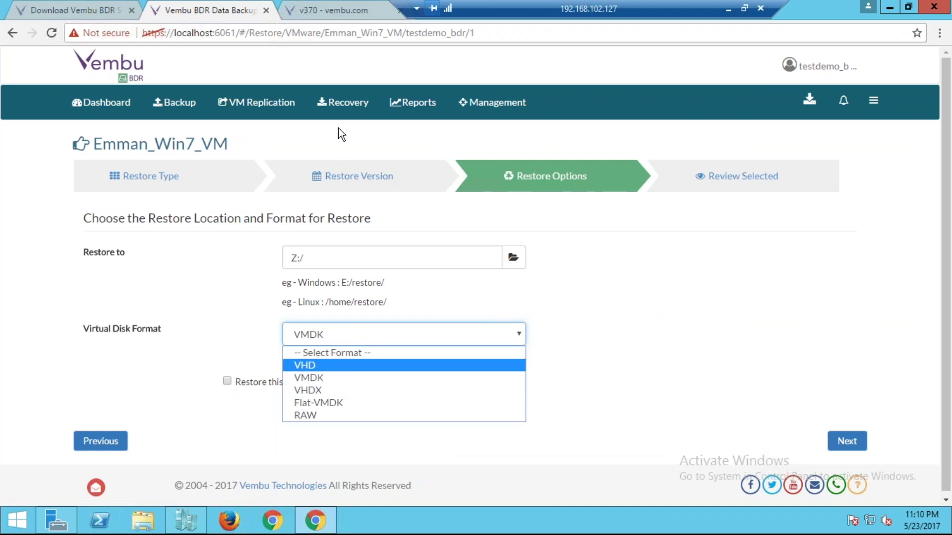
{"action": "left_click", "coordinate": [342, 102]}
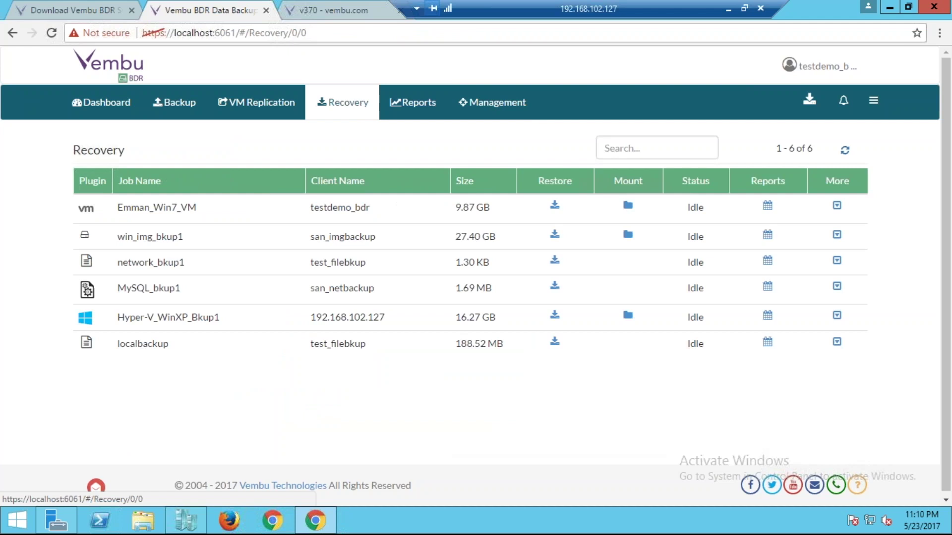
- Open the Image Verification Report and view the boot screenshot for machine sdtg of the VMware backup, then close it
{"action": "left_click", "coordinate": [414, 113]}
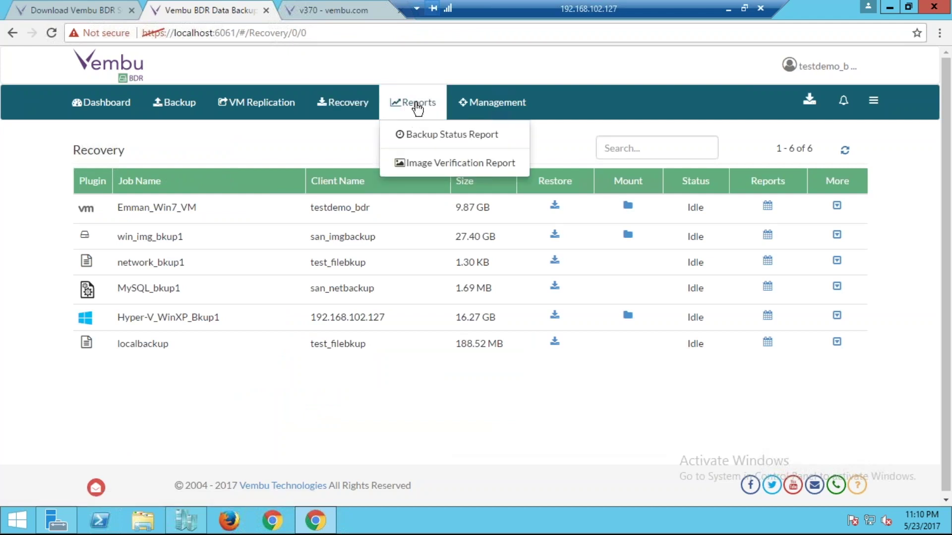
{"action": "left_click", "coordinate": [443, 167]}
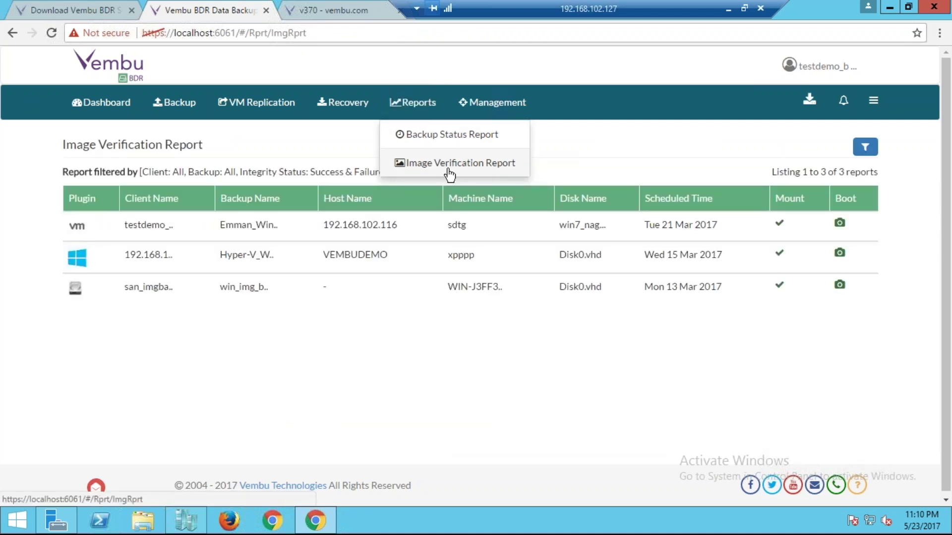
{"action": "left_click", "coordinate": [838, 224]}
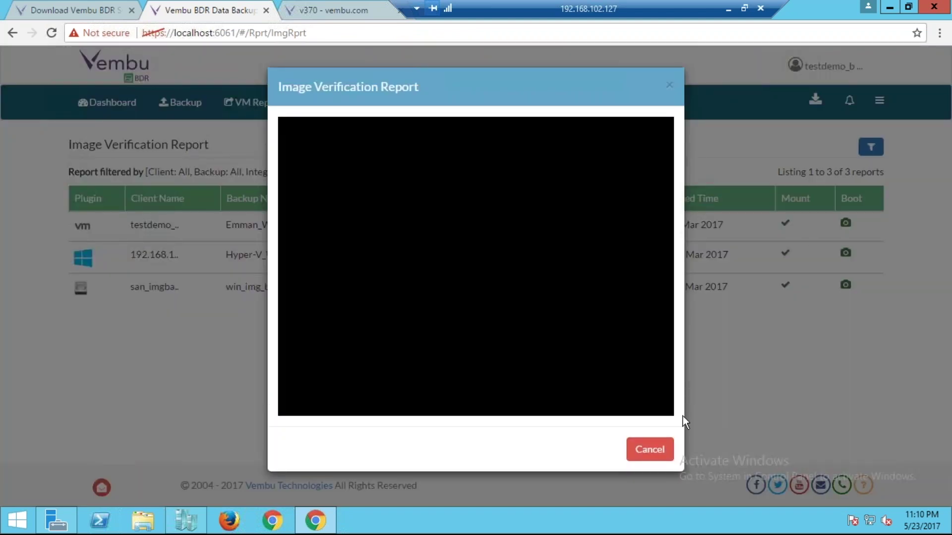
{"action": "left_click", "coordinate": [648, 449]}
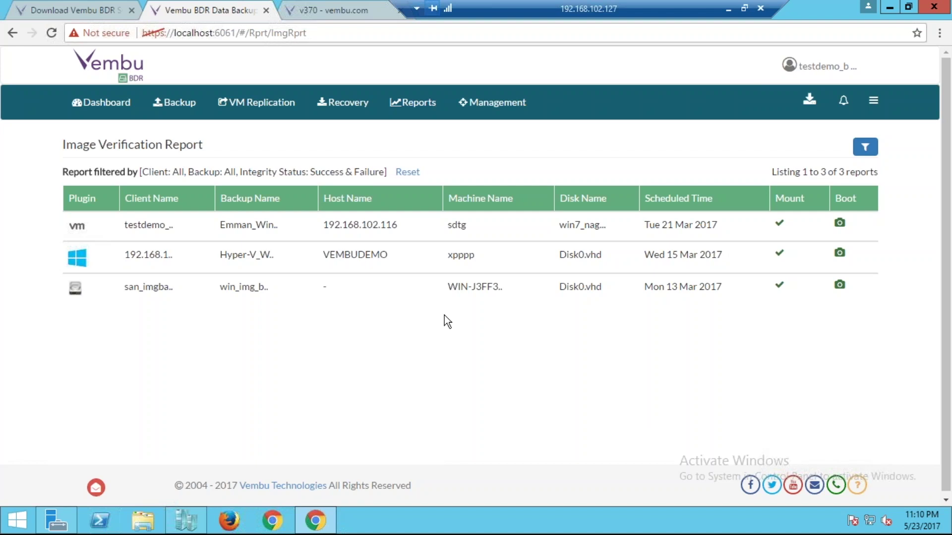
- View Storage Management and open the form for adding a network drive
{"action": "left_click", "coordinate": [427, 112]}
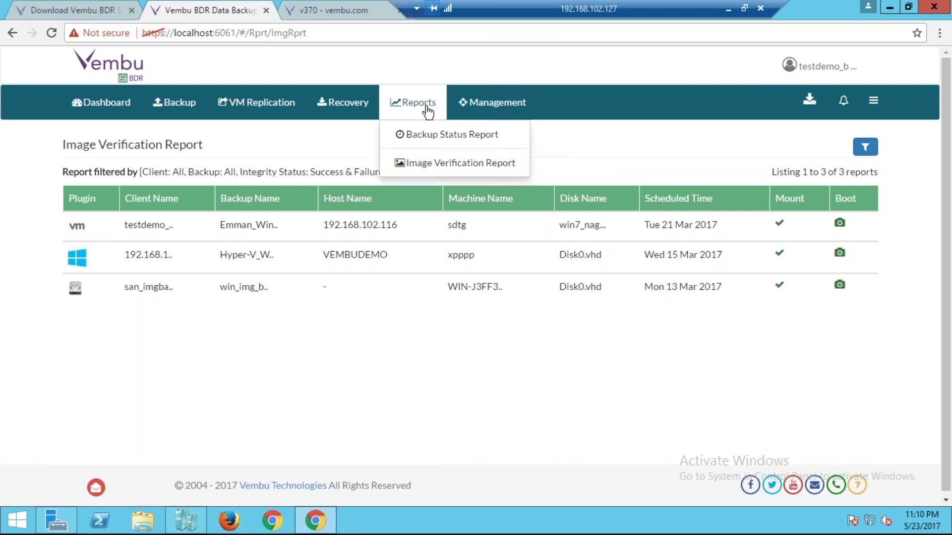
{"action": "left_click", "coordinate": [483, 111]}
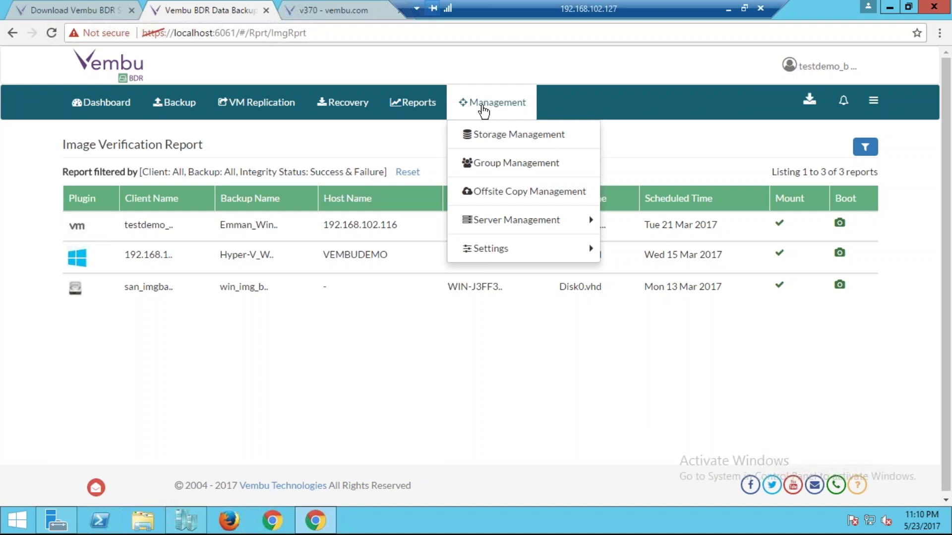
{"action": "left_click", "coordinate": [509, 135]}
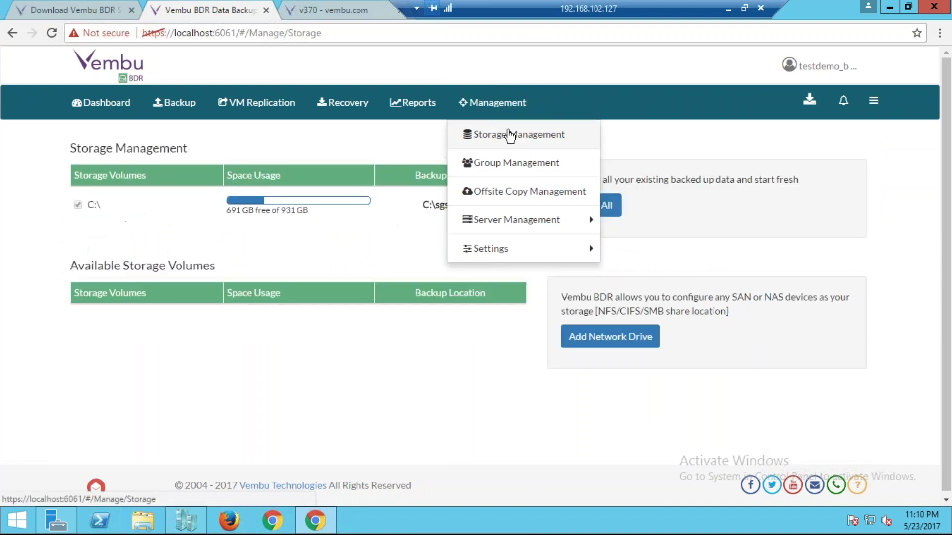
{"action": "left_click", "coordinate": [598, 342]}
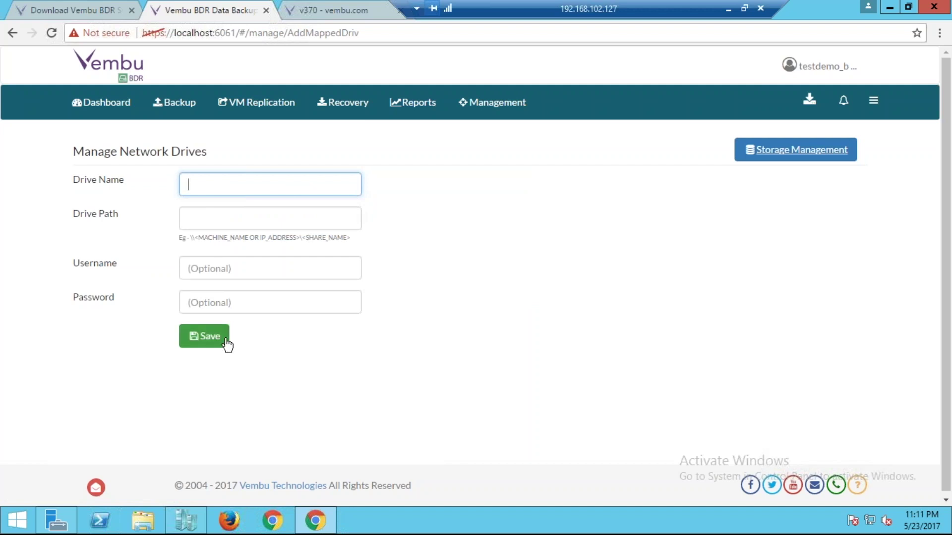
- View Group Management and expand the server and its ABC group to show the member clients
{"action": "left_click", "coordinate": [492, 102]}
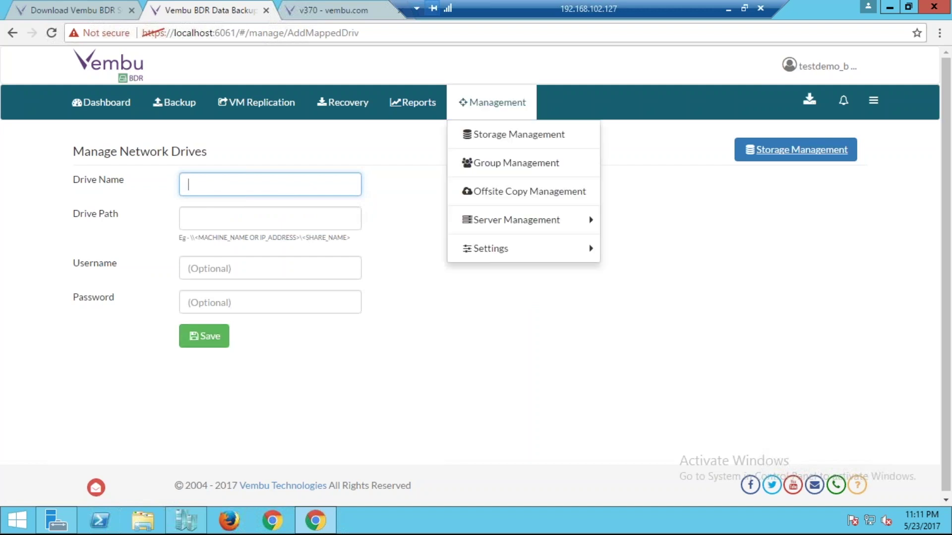
{"action": "left_click", "coordinate": [509, 170]}
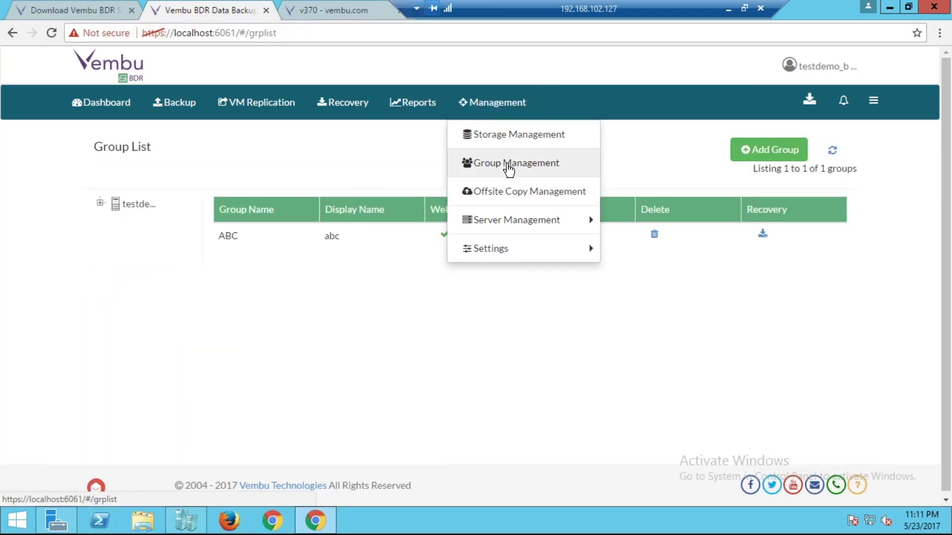
{"action": "left_click", "coordinate": [99, 203]}
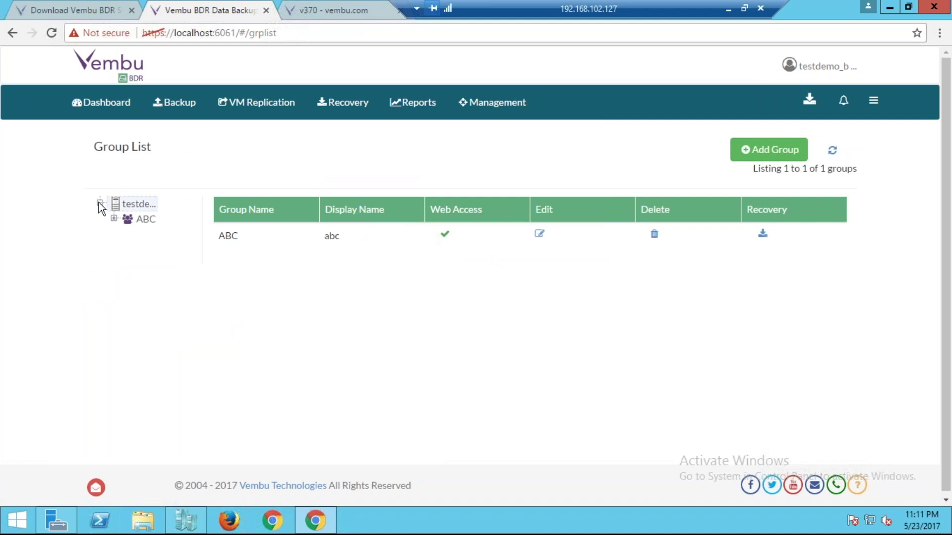
{"action": "left_click", "coordinate": [115, 219]}
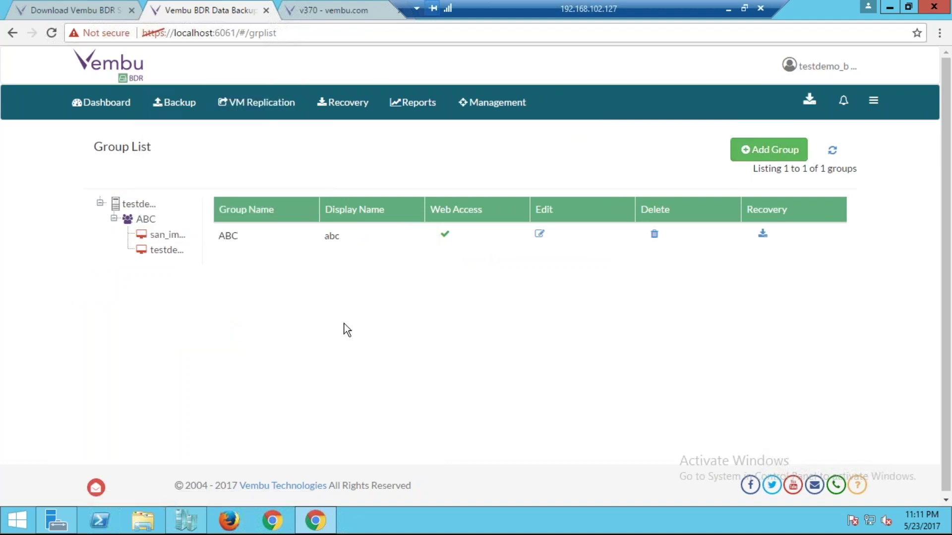
- In Offsite Copy Management, enable offsite copy, set the mode to My Own Datacenter, and view the OffsiteDR server choices
{"action": "mouse_move", "coordinate": [482, 109]}
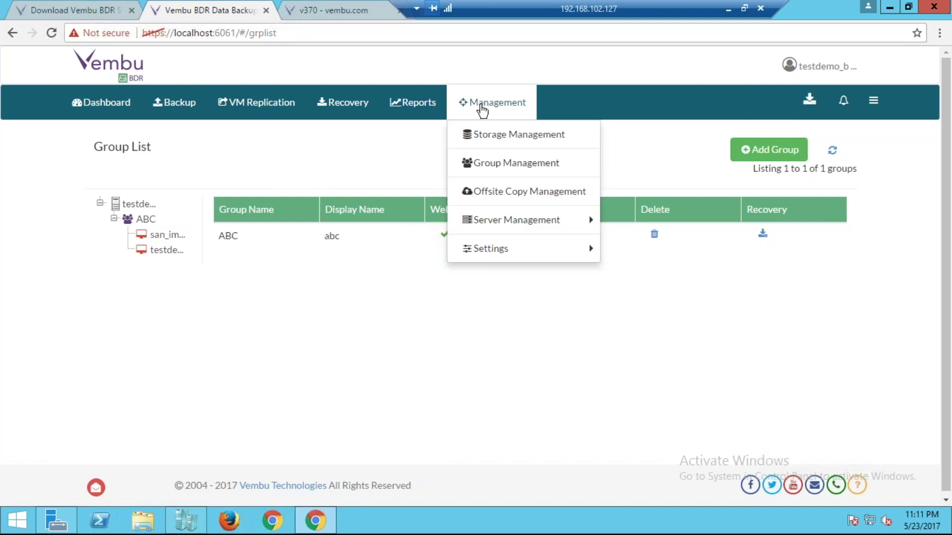
{"action": "left_click", "coordinate": [500, 195]}
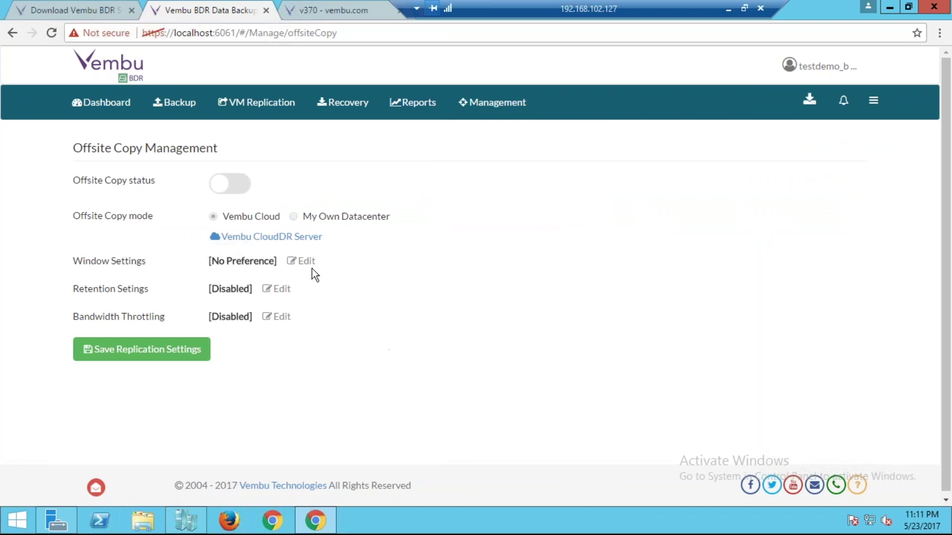
{"action": "left_click", "coordinate": [244, 190]}
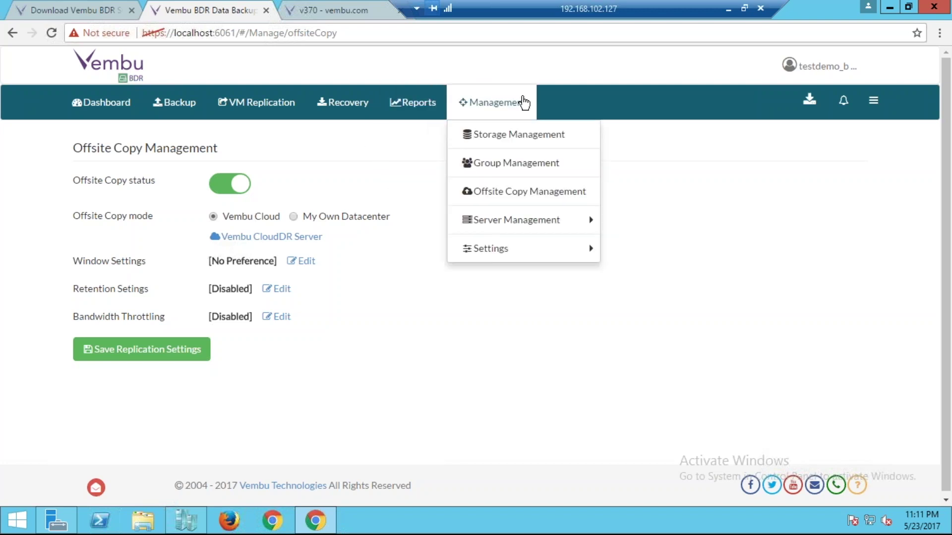
{"action": "left_click", "coordinate": [293, 217]}
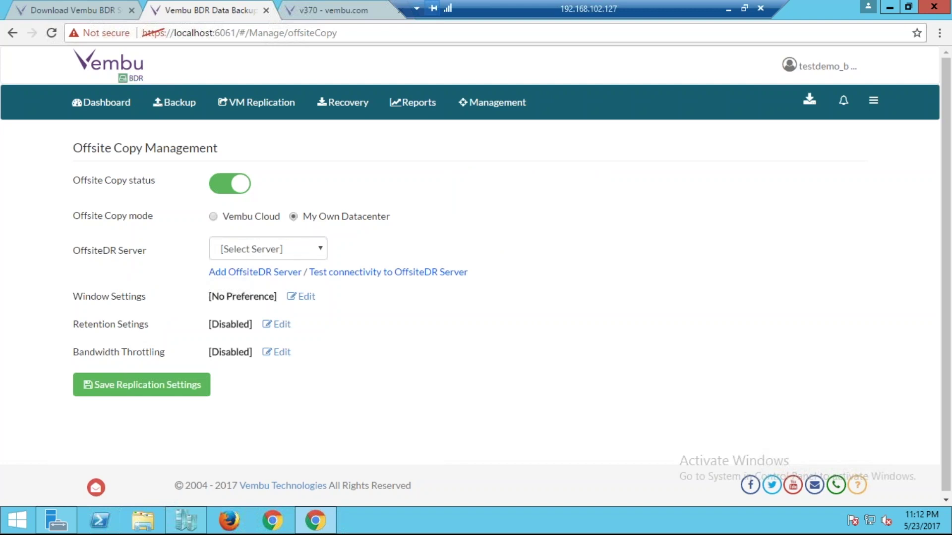
{"action": "left_click", "coordinate": [252, 254]}
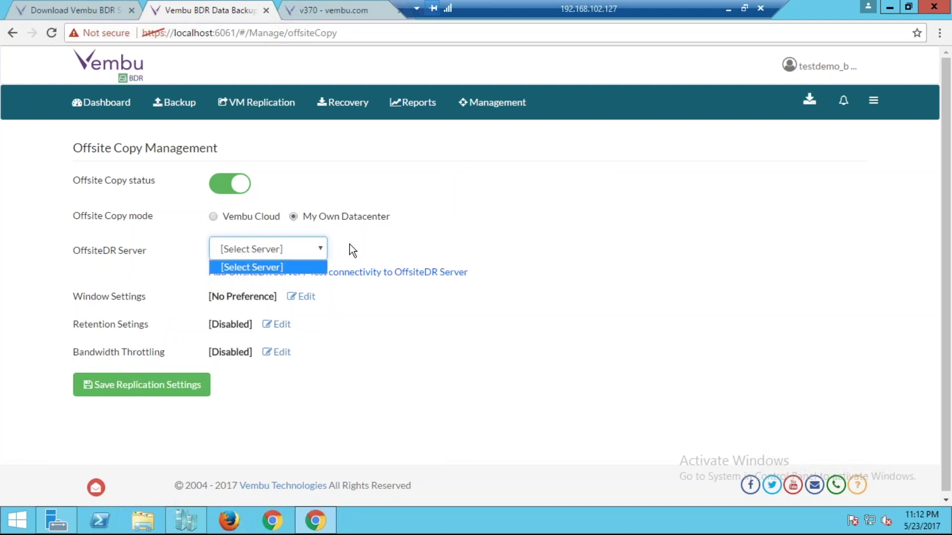
{"action": "left_click", "coordinate": [397, 243]}
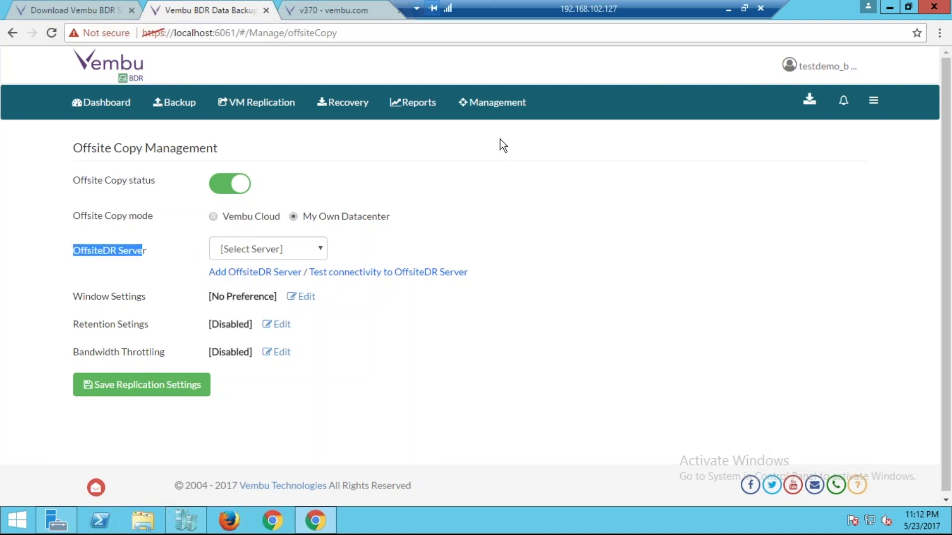
- View the Server Registration page under Server Management
{"action": "left_click", "coordinate": [502, 111]}
{"action": "mouse_move", "coordinate": [524, 231]}
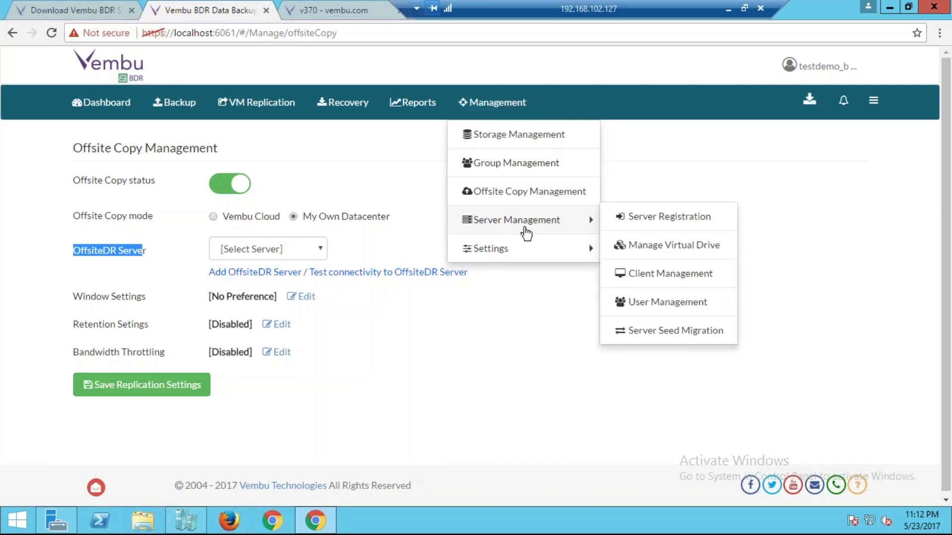
{"action": "left_click", "coordinate": [664, 218]}
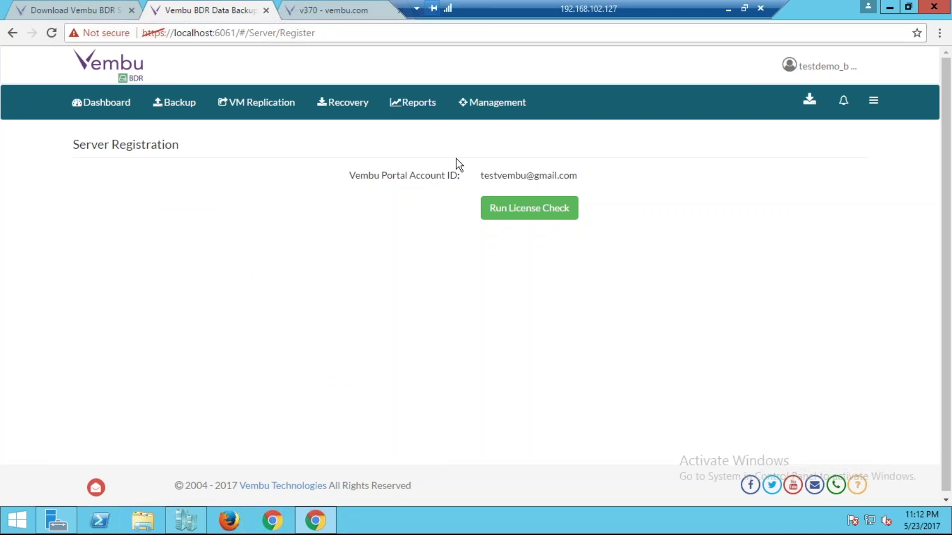
{"action": "mouse_move", "coordinate": [492, 107]}
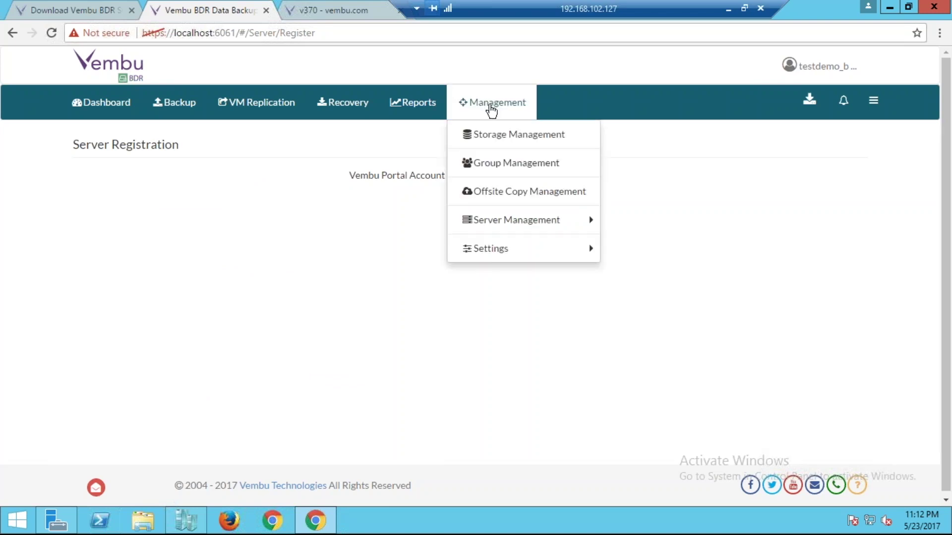
{"action": "mouse_move", "coordinate": [584, 225]}
{"action": "left_click", "coordinate": [619, 217]}
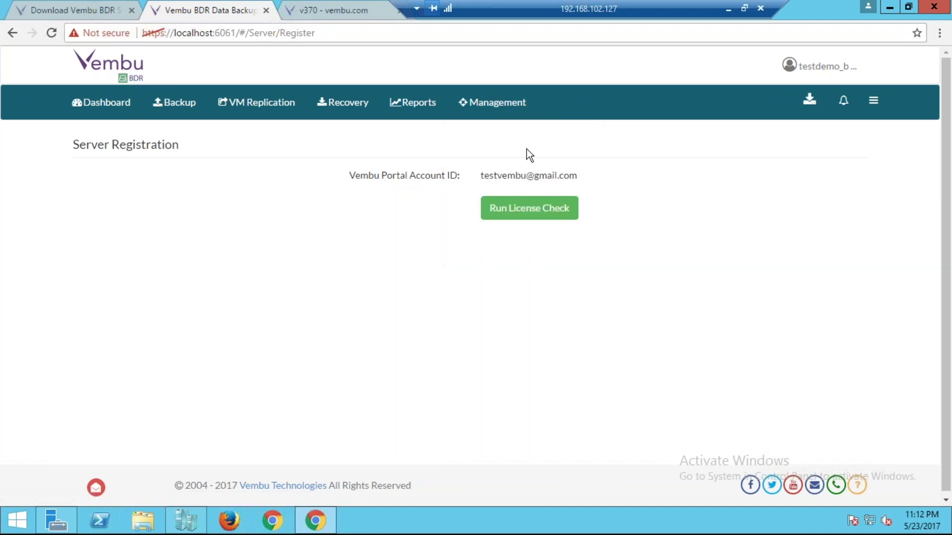
- Examine the Server Management, Email Setting and Software Update options, then minimise the remote session to return to the presentation
{"action": "mouse_move", "coordinate": [504, 114]}
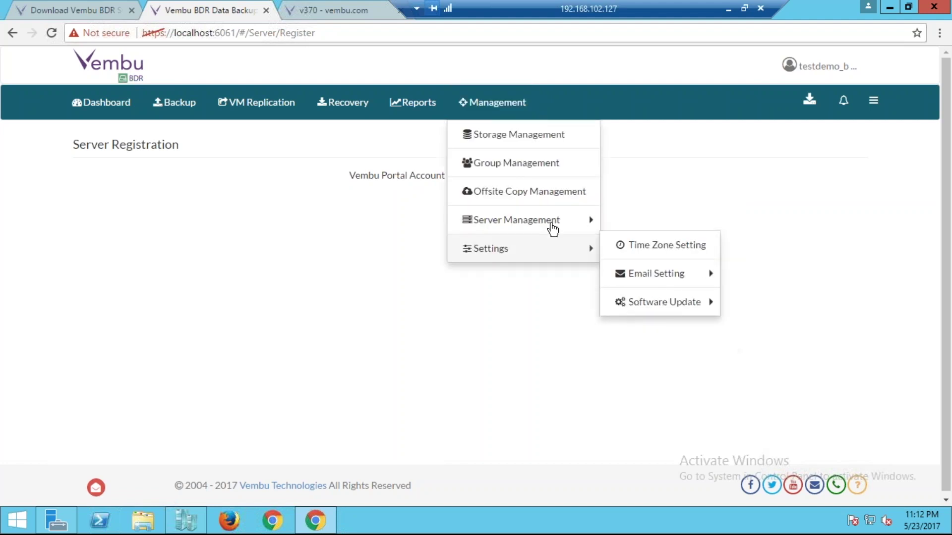
{"action": "mouse_move", "coordinate": [549, 229]}
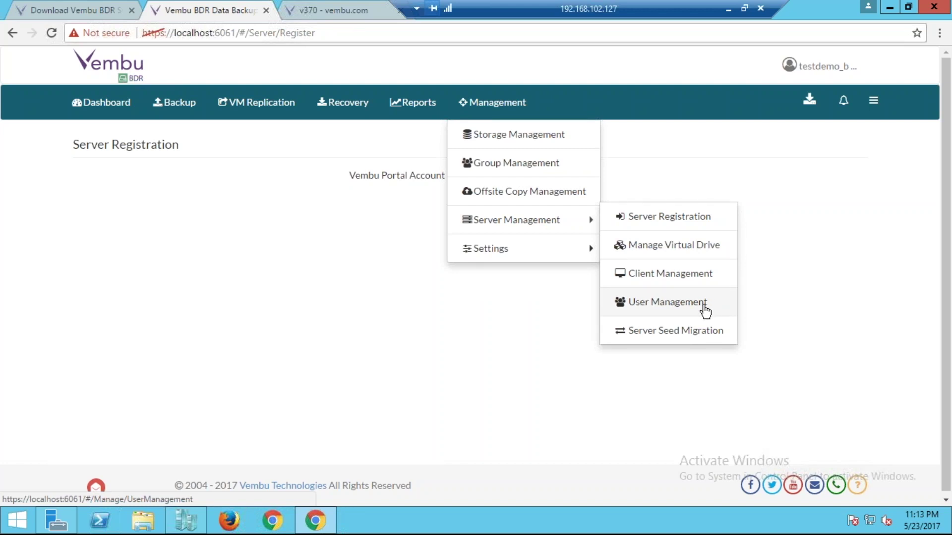
{"action": "mouse_move", "coordinate": [589, 254]}
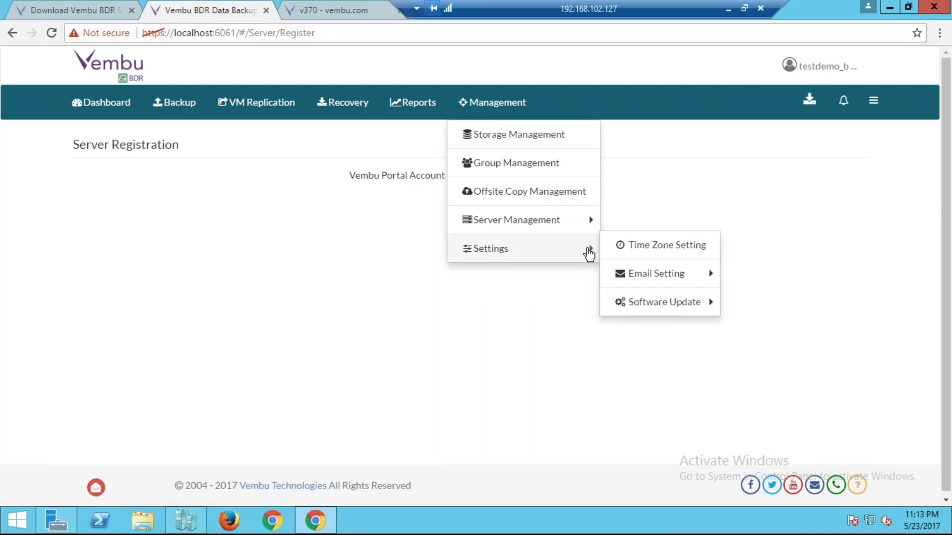
{"action": "mouse_move", "coordinate": [651, 281]}
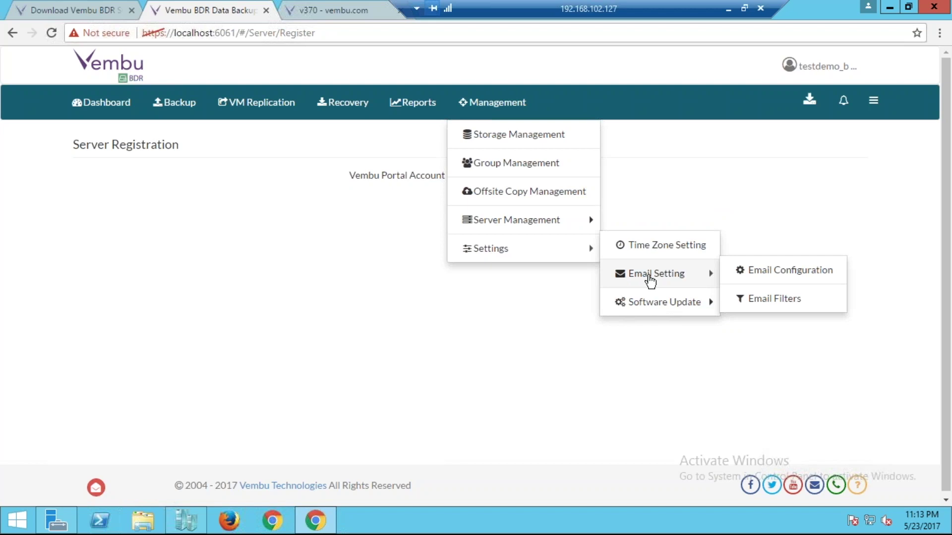
{"action": "mouse_move", "coordinate": [707, 306]}
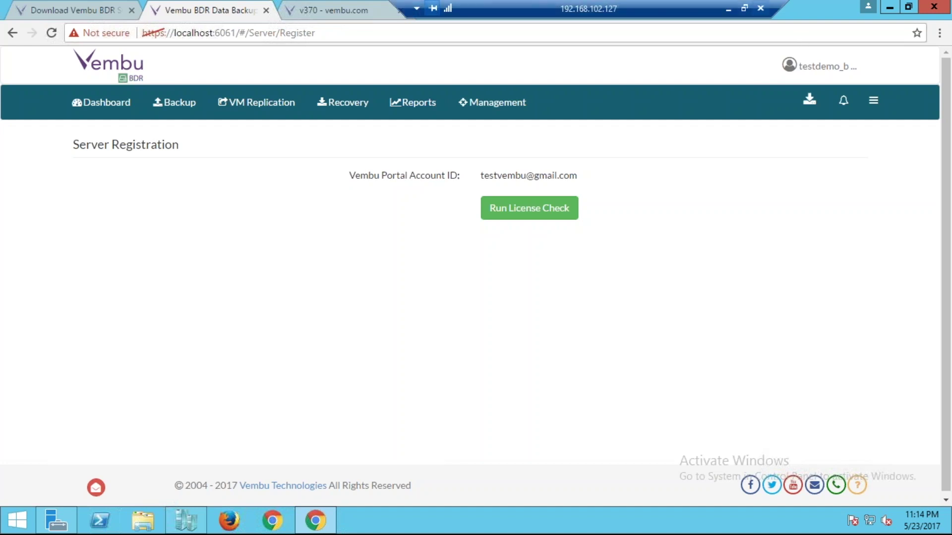
{"action": "left_click", "coordinate": [728, 8]}
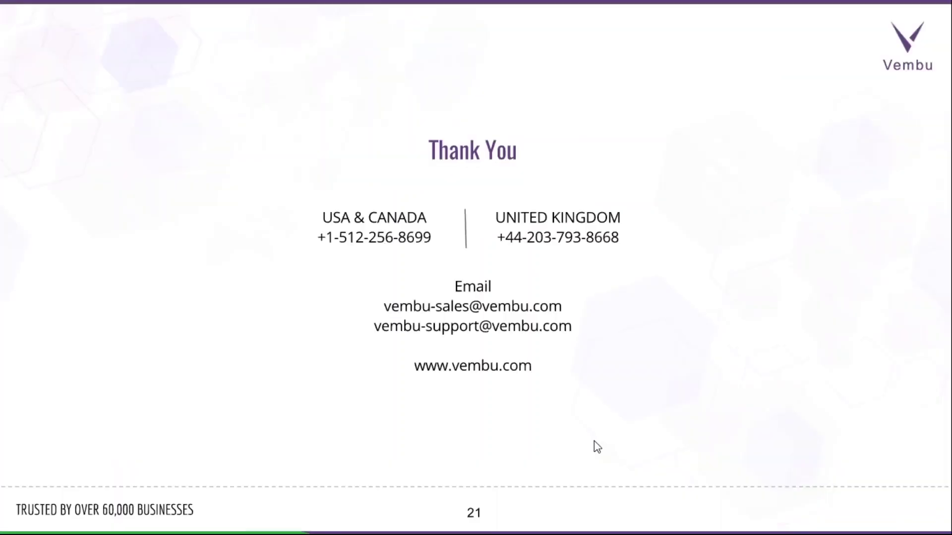